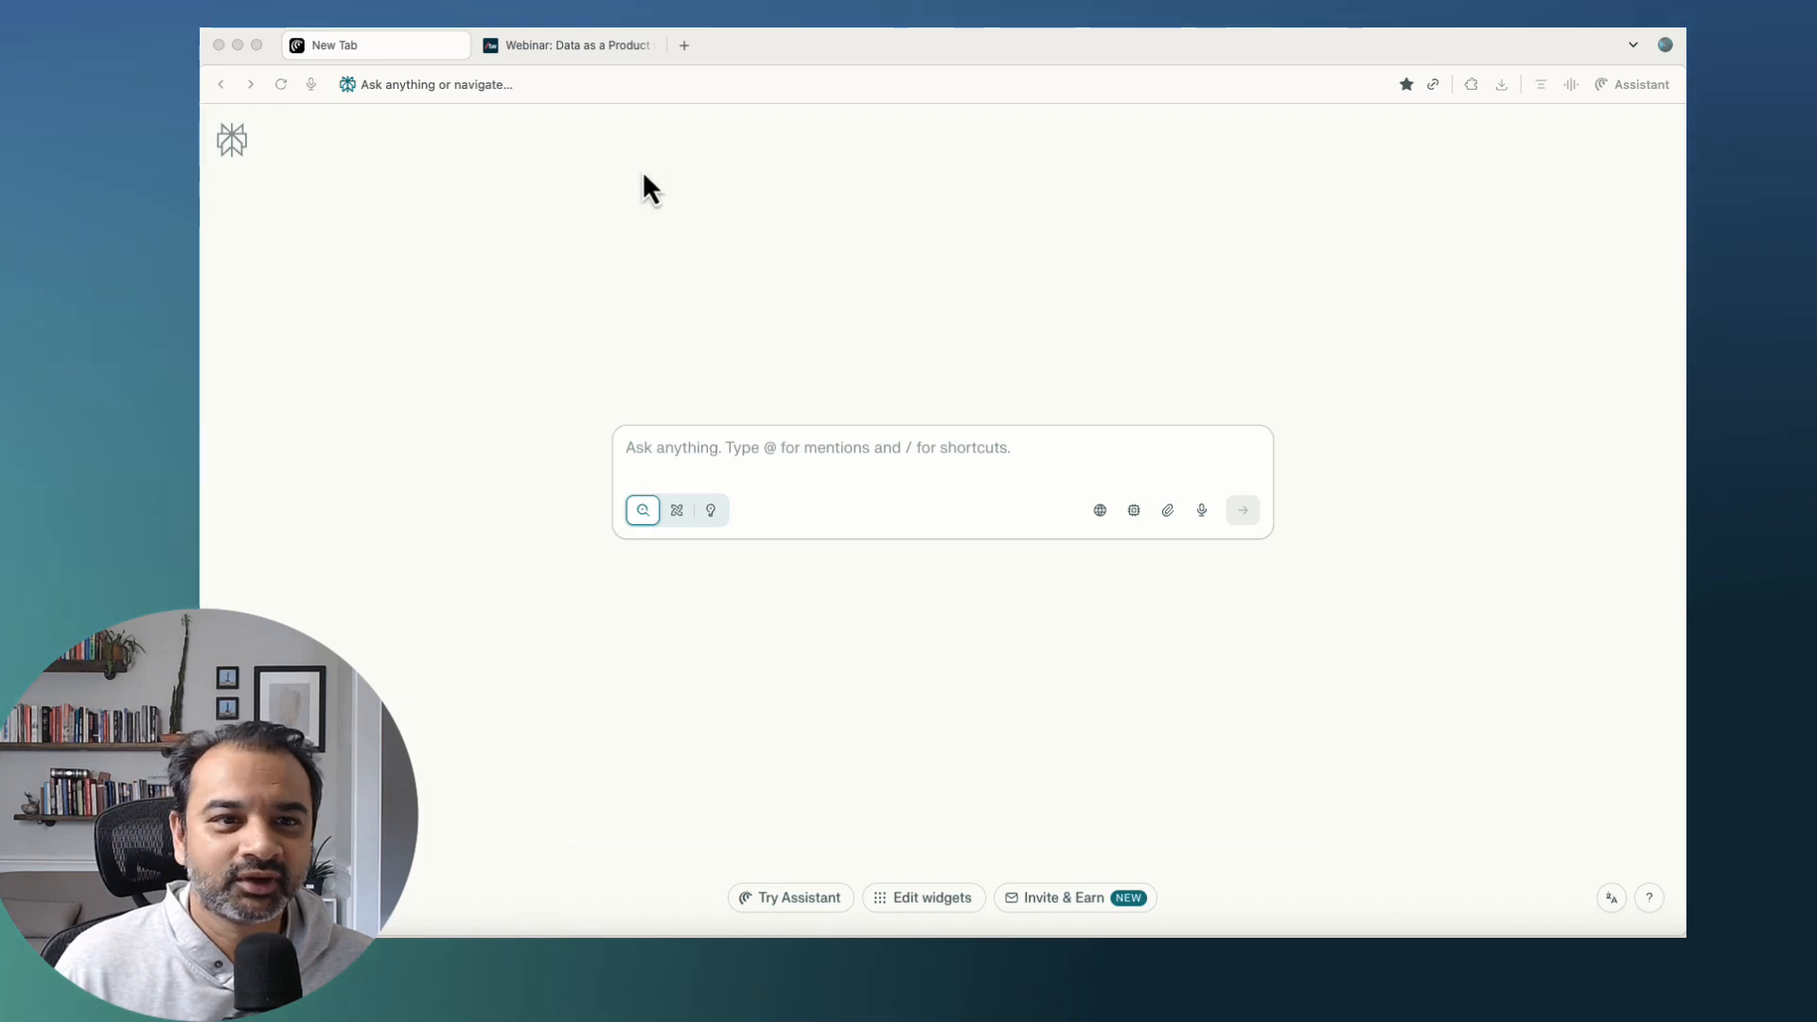
Bring up the registration form on the Thoughtworks Data as a Product webinar page
click(614, 52)
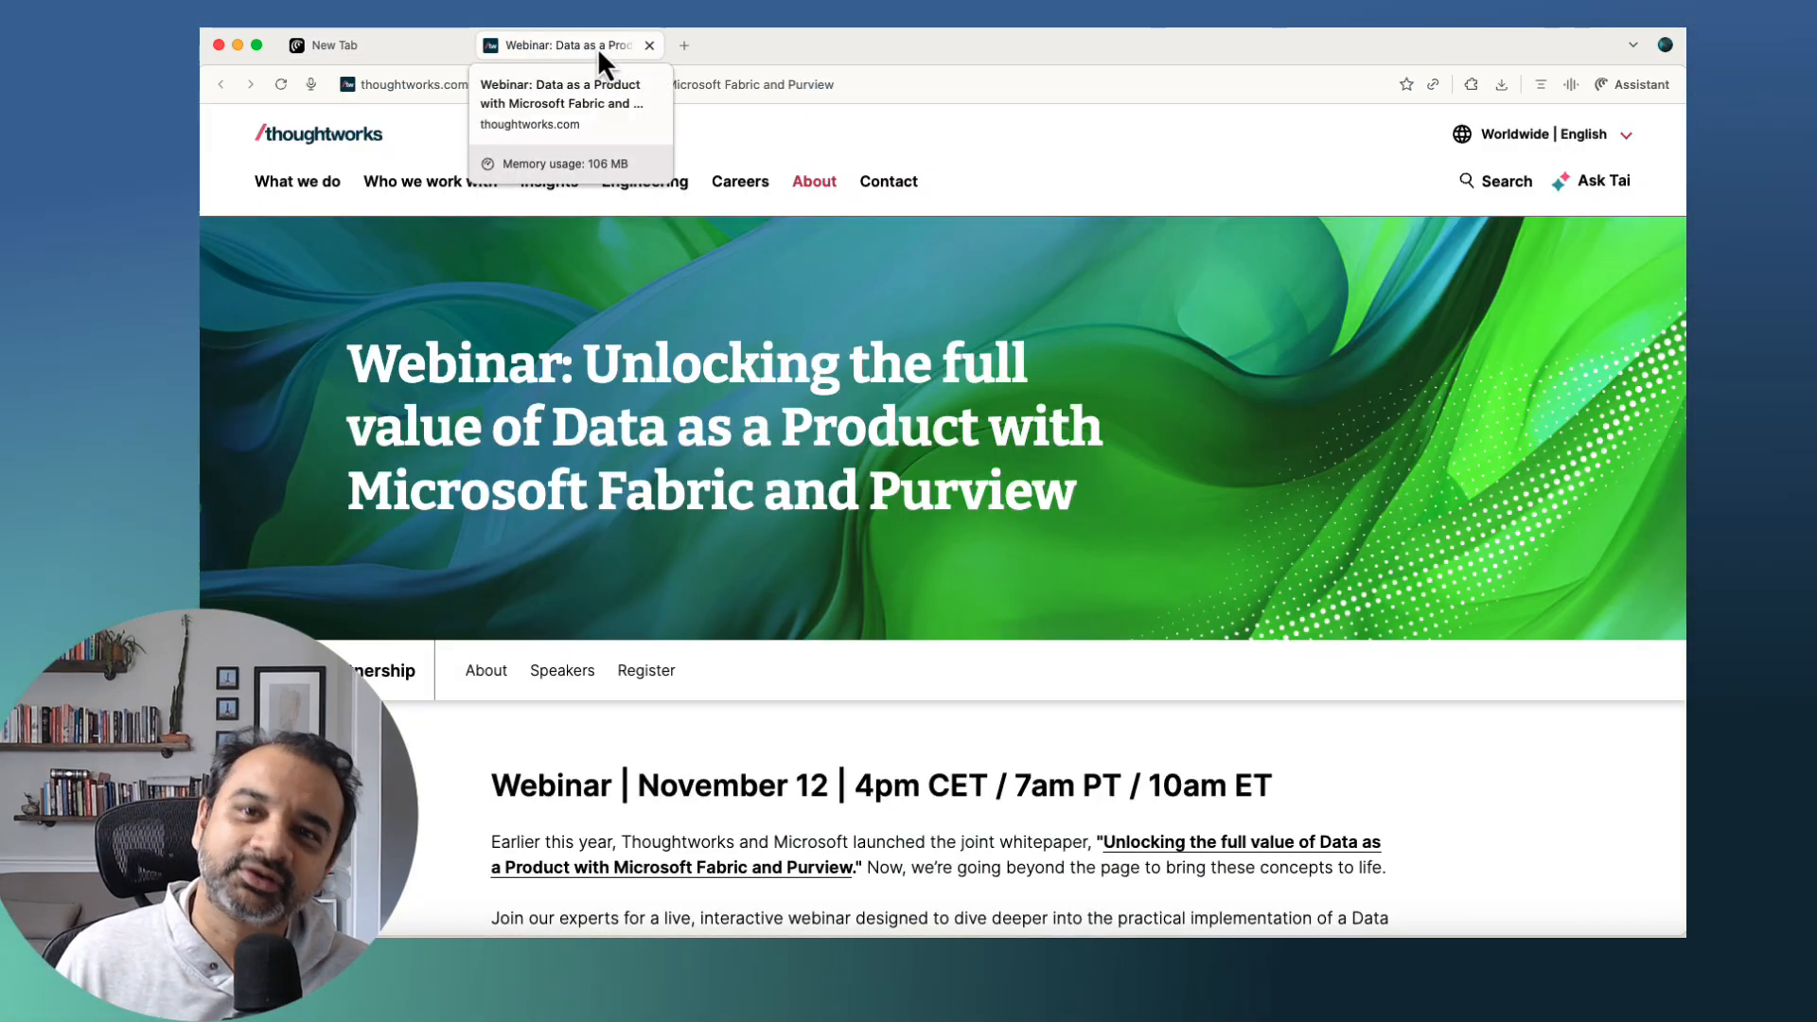
scroll(729, 358, down, 5)
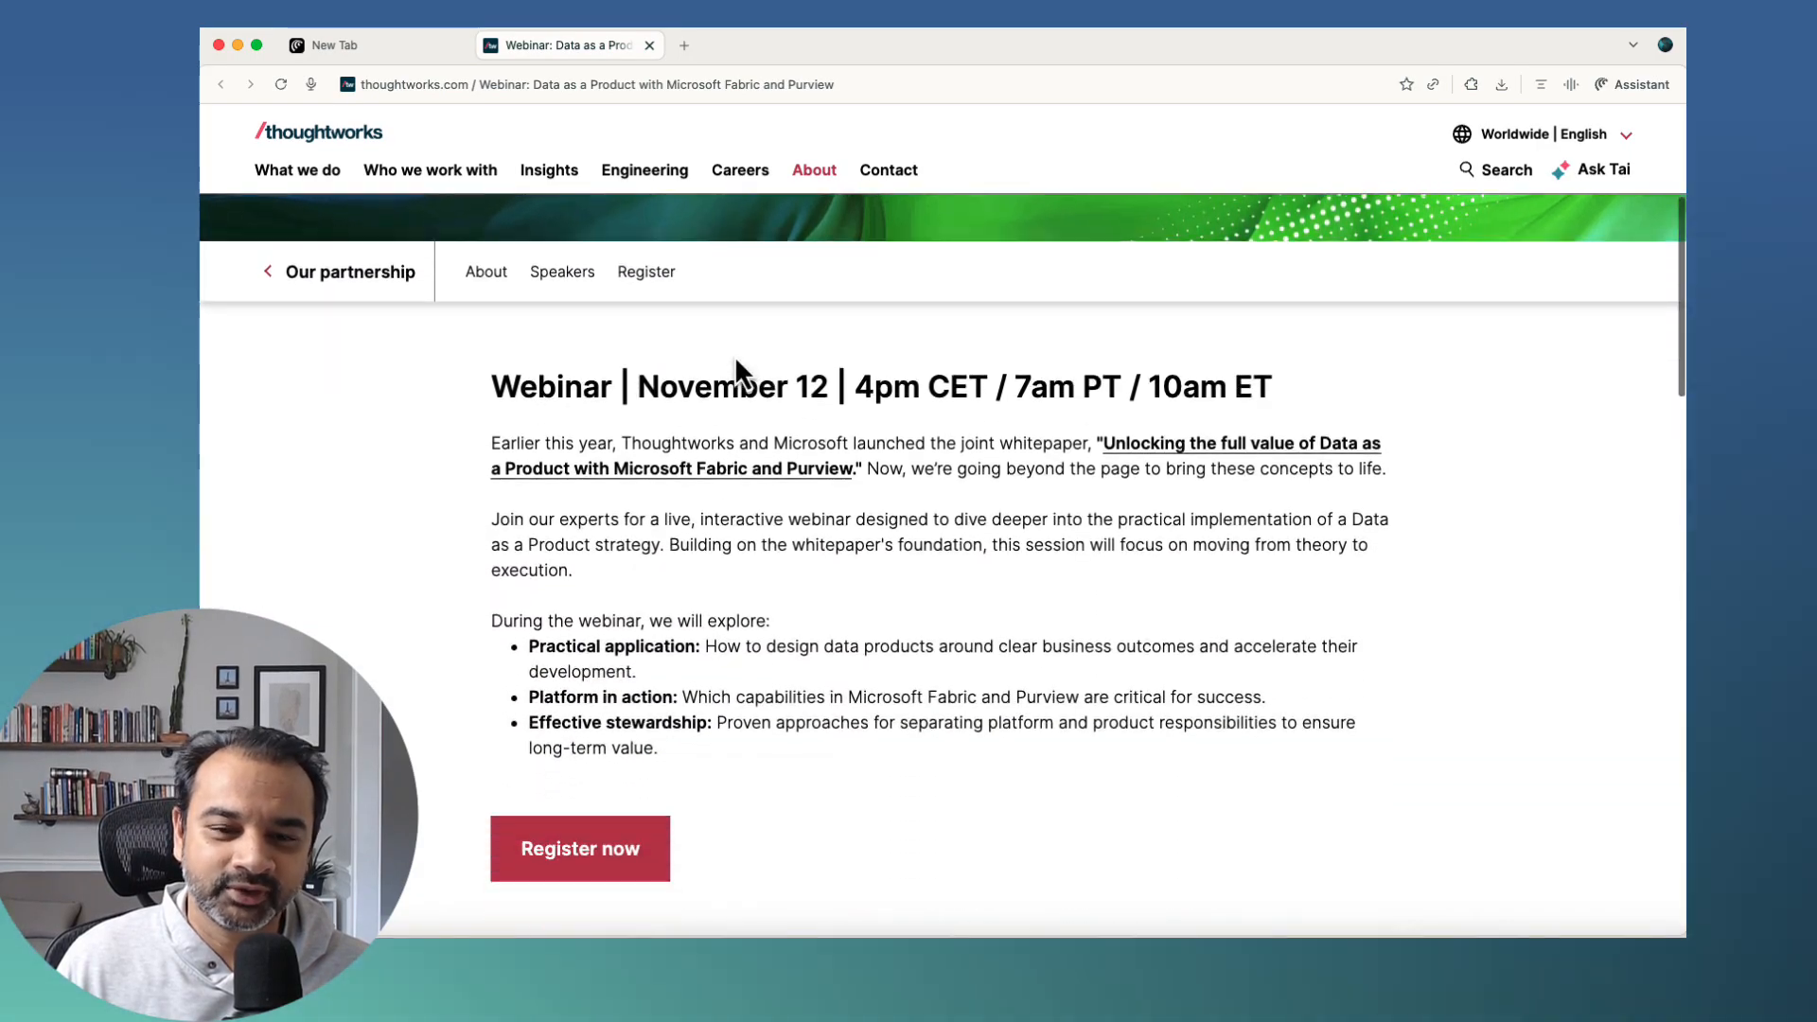
click(545, 833)
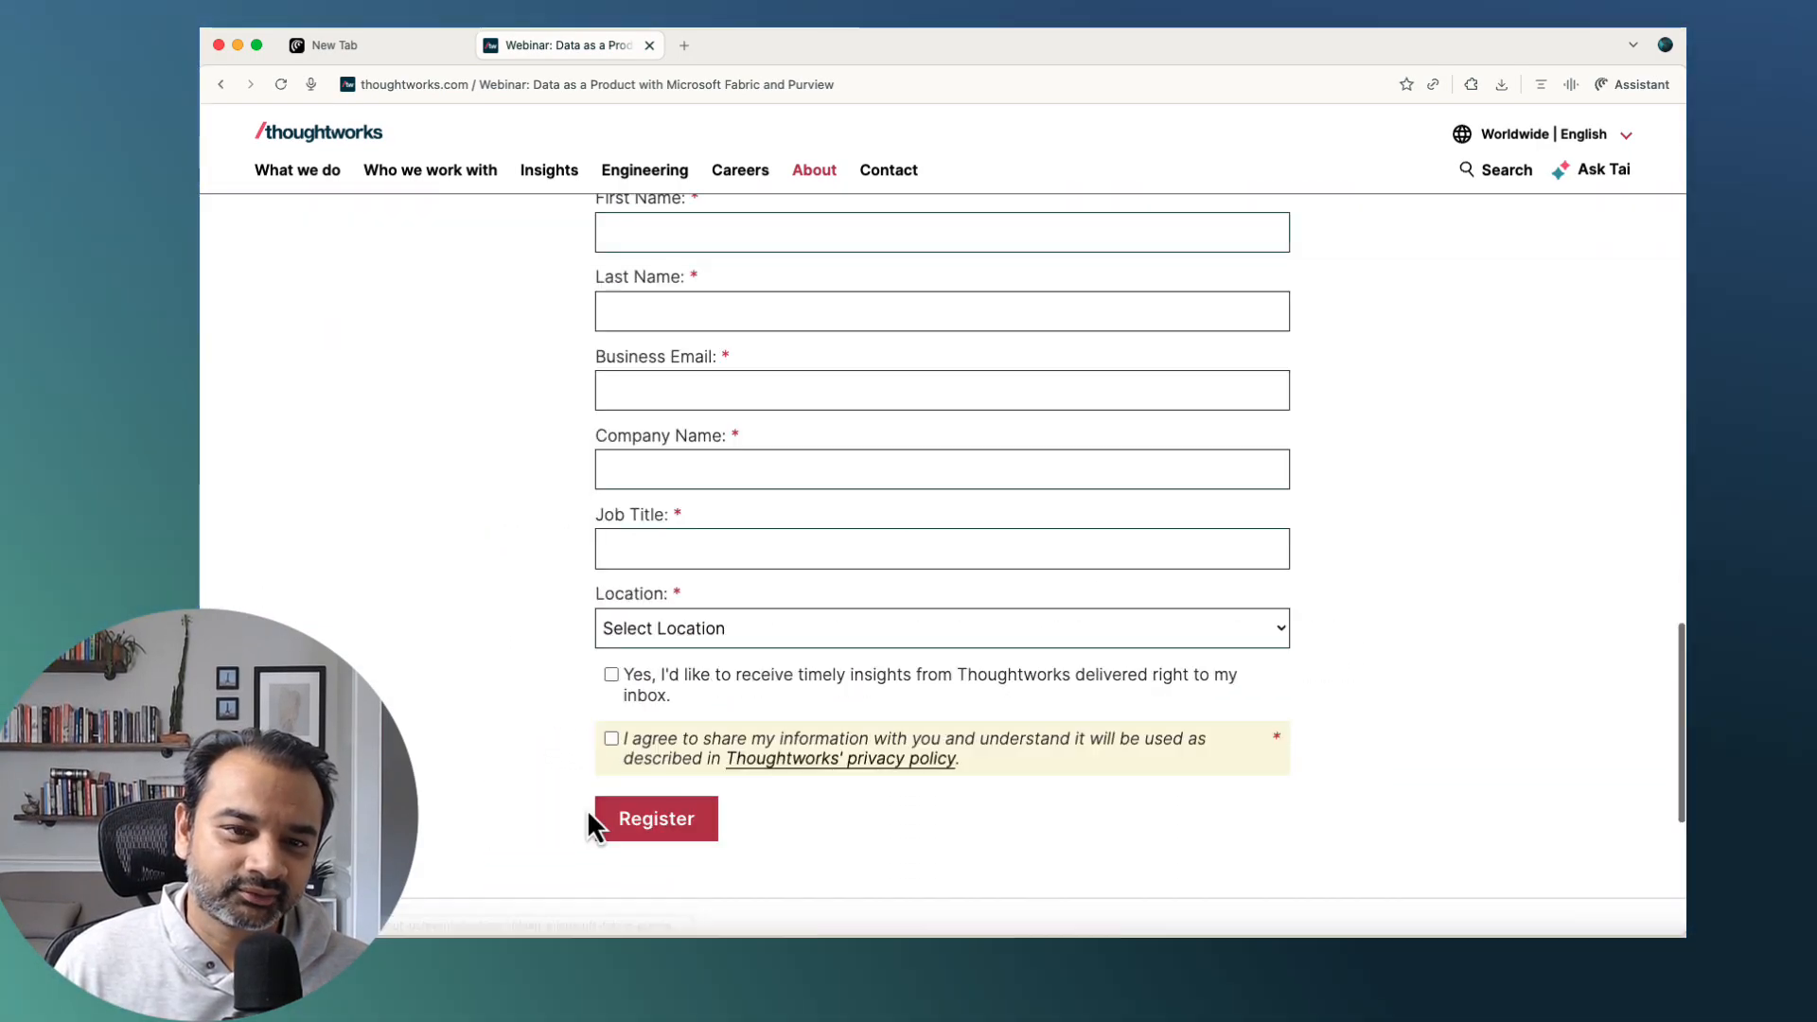
scroll(494, 643, up, 1)
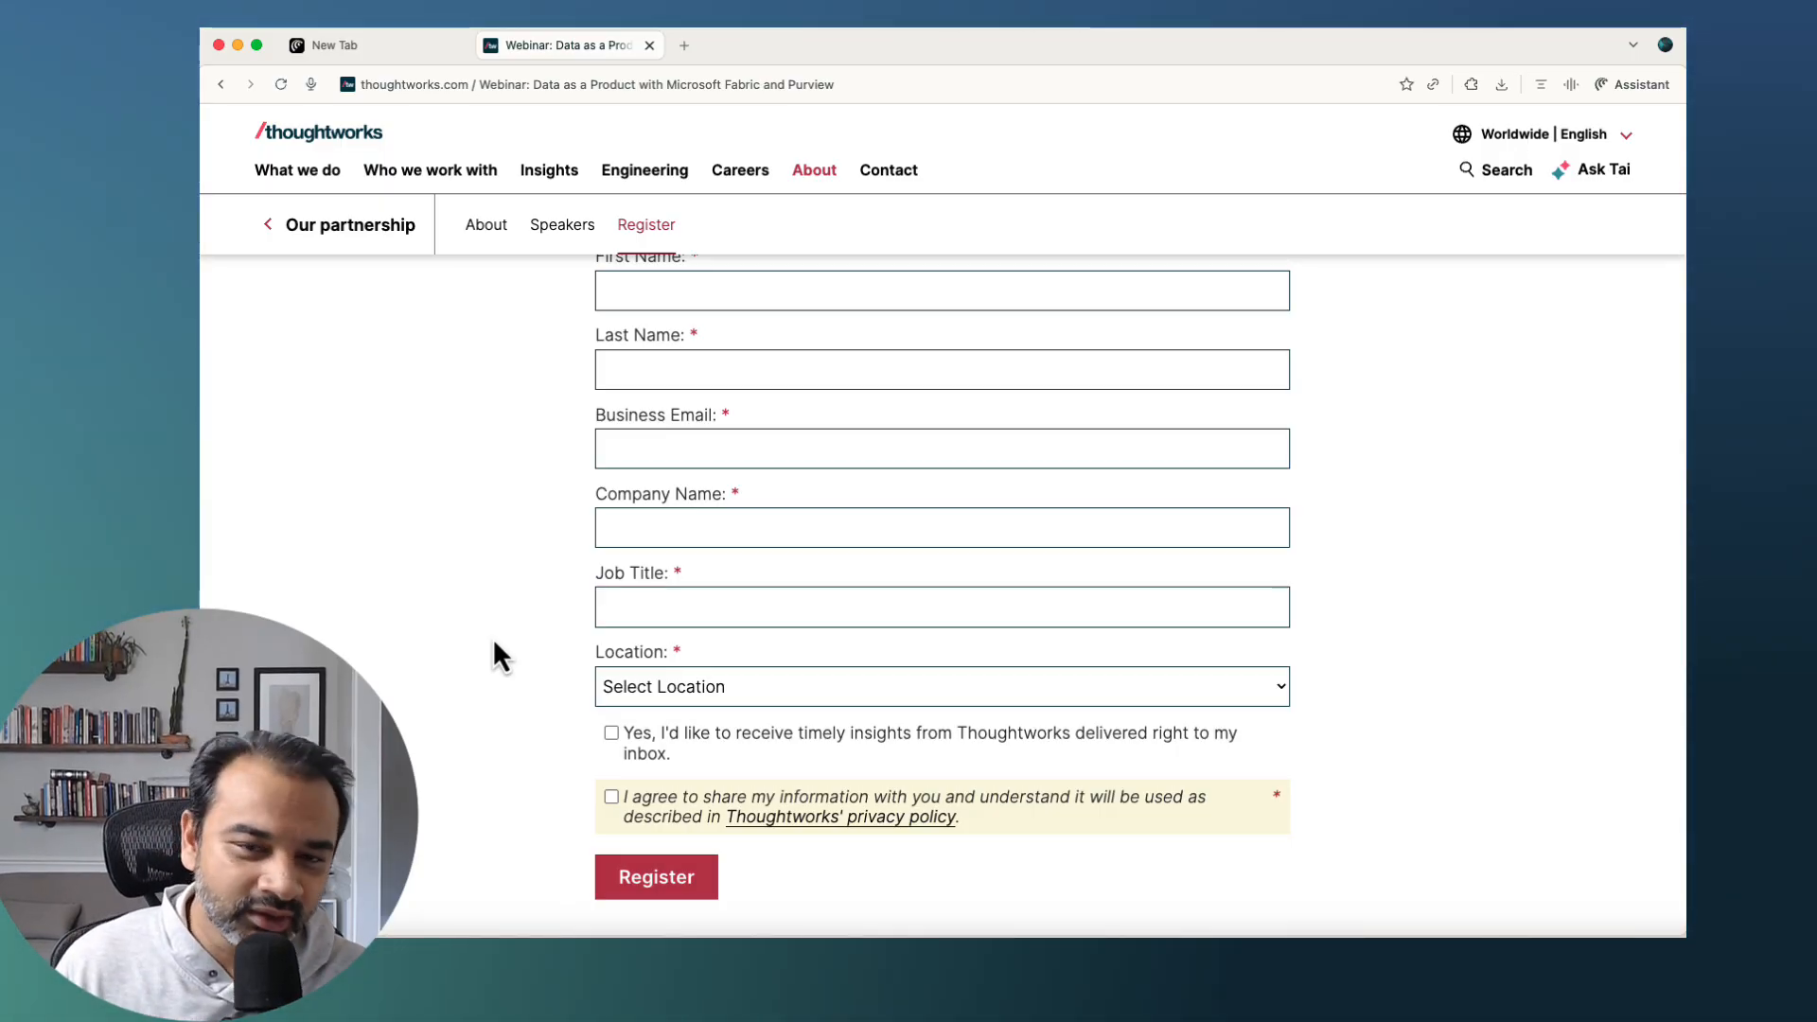
scroll(494, 645, up, 1)
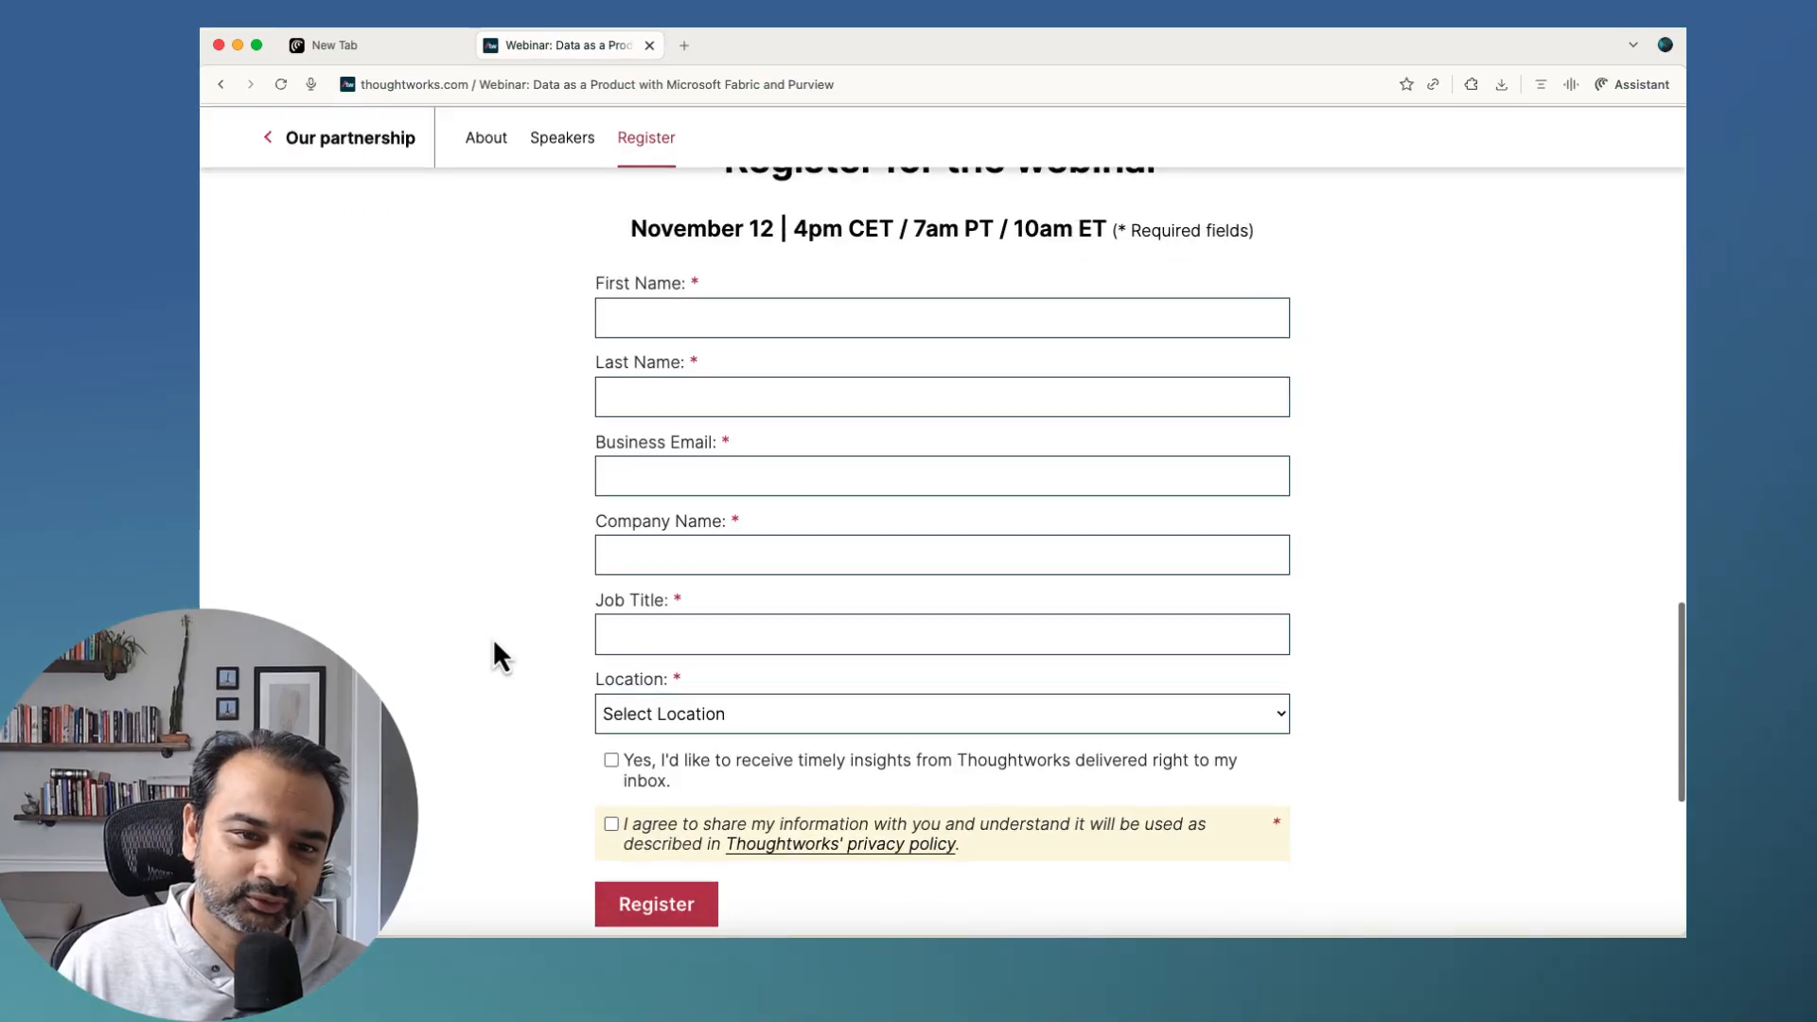
scroll(494, 643, down, 1)
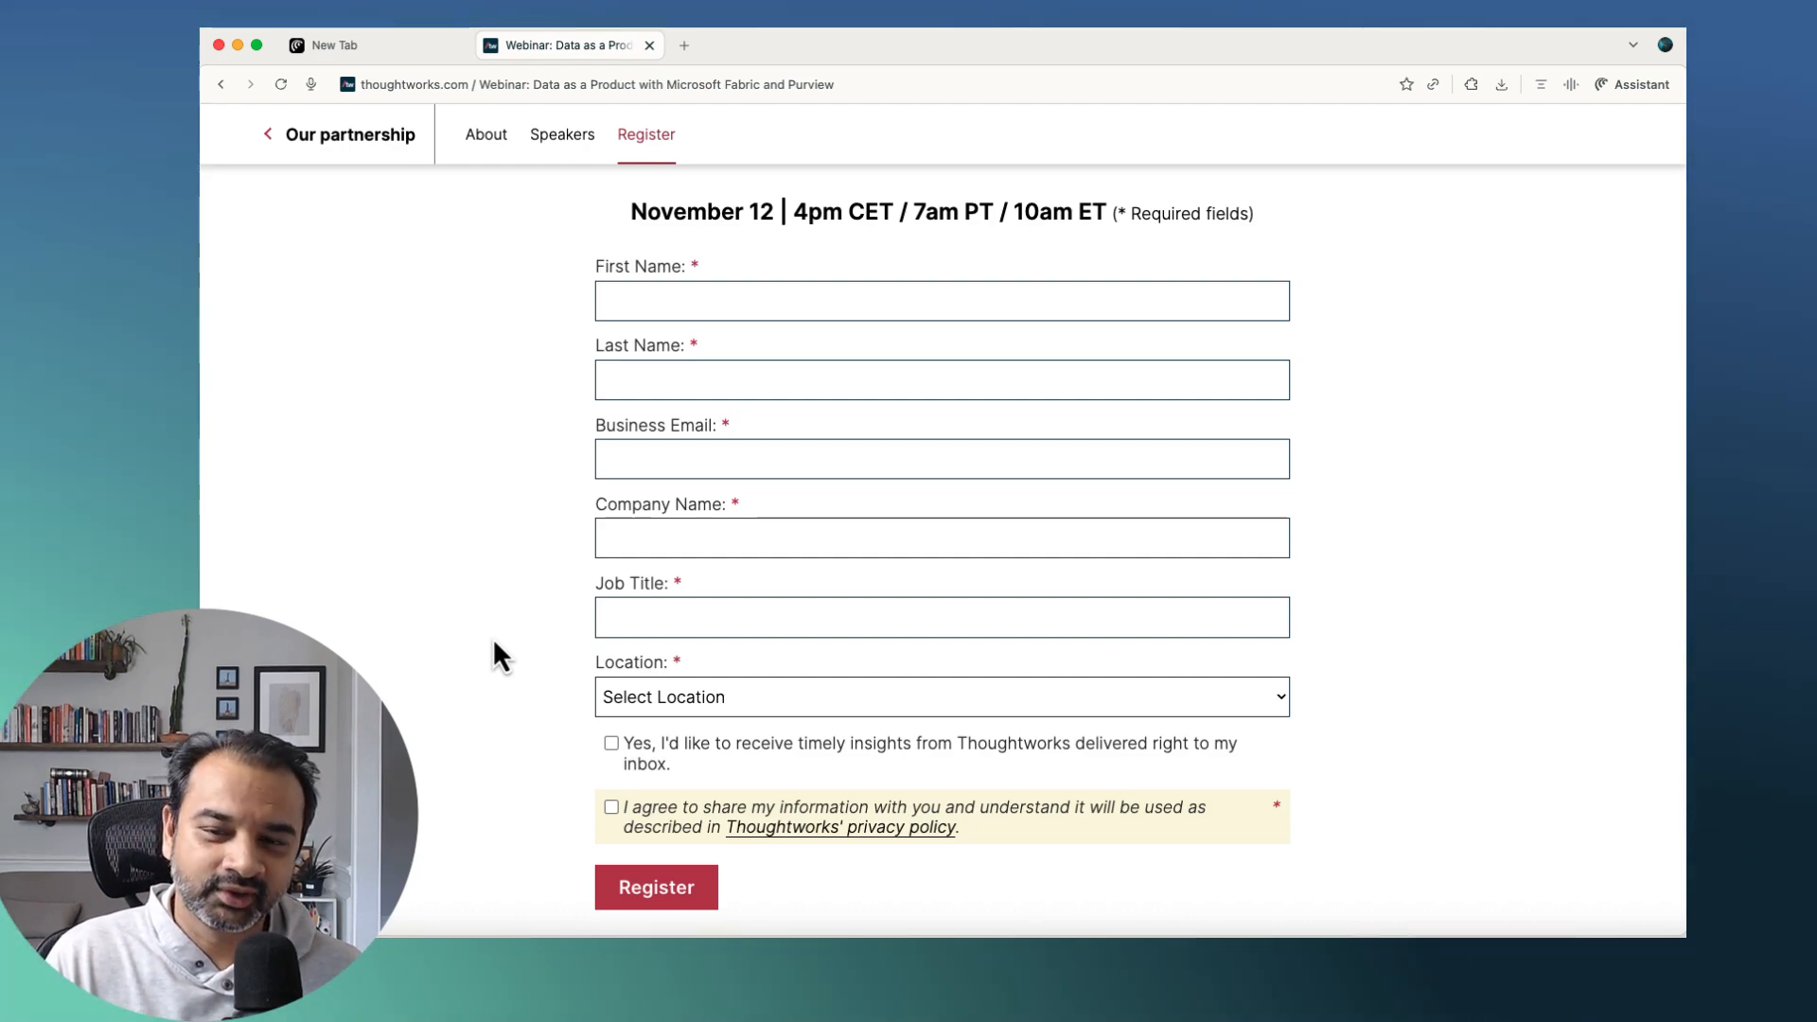
Have the Assistant complete the webinar registration with the /fill-form shortcut and expand the shortcut's full prompt
key(alt+a)
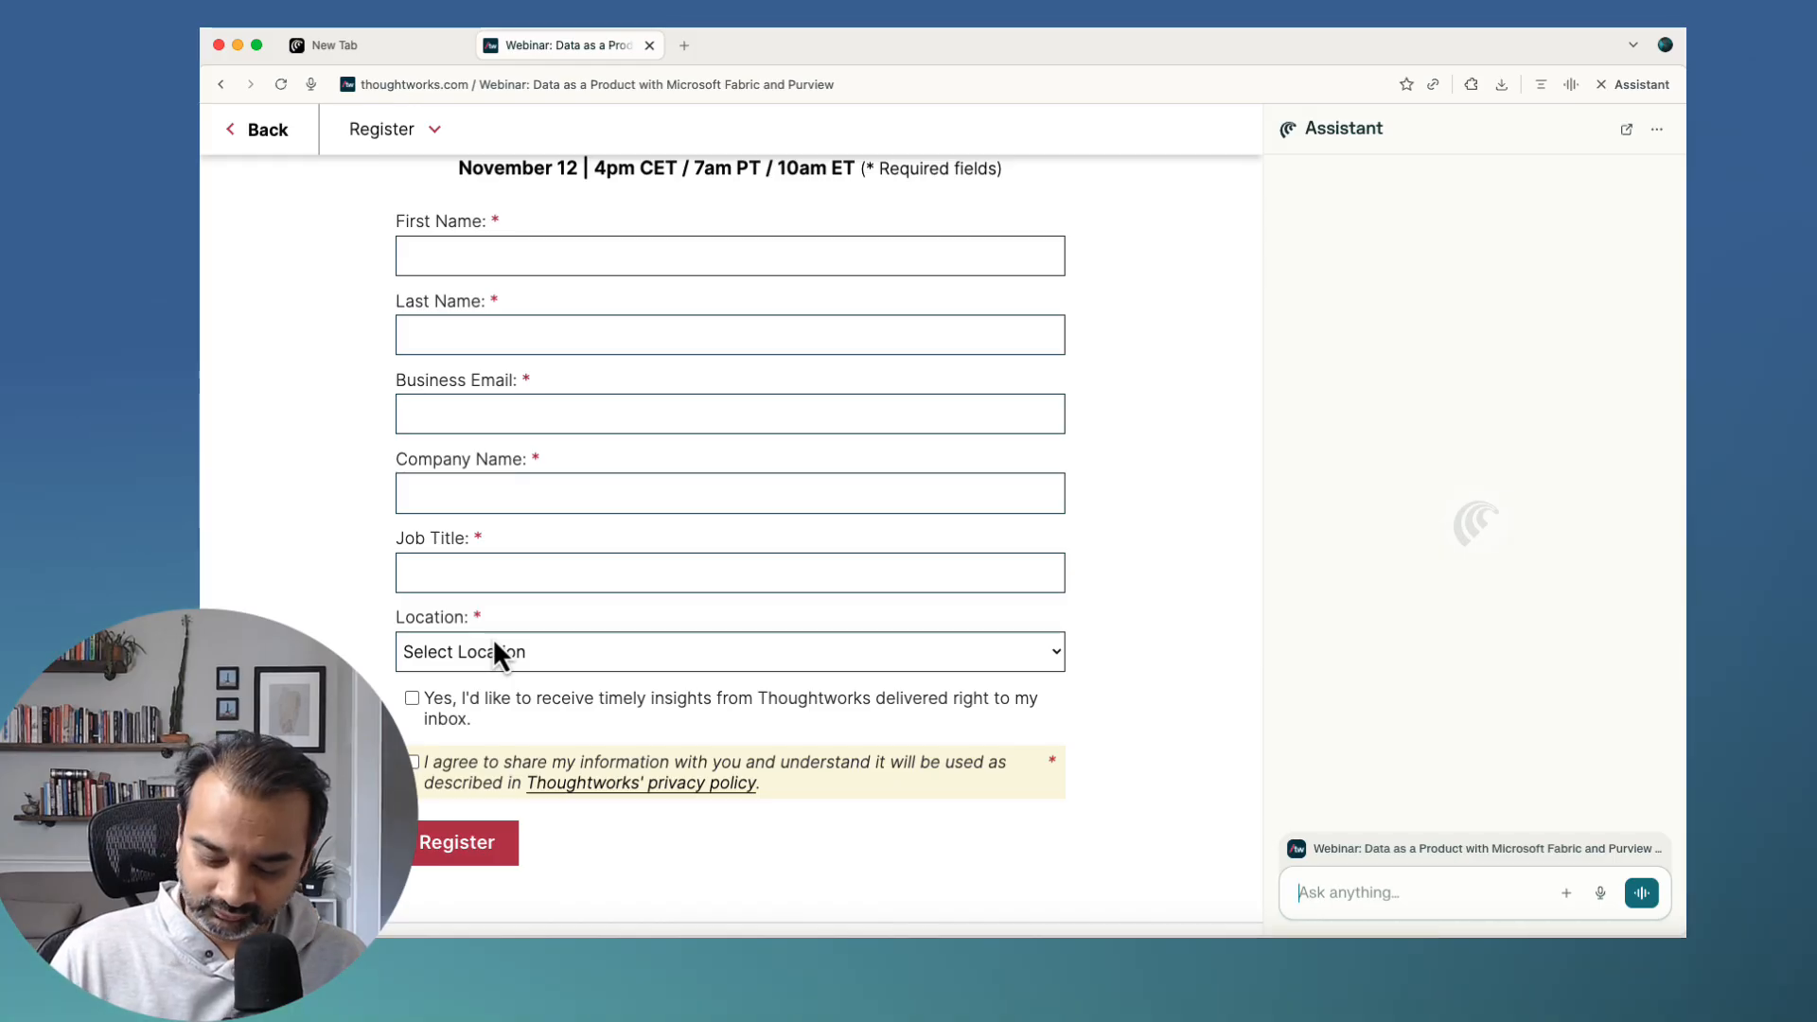
text(/fil)
key(Return)
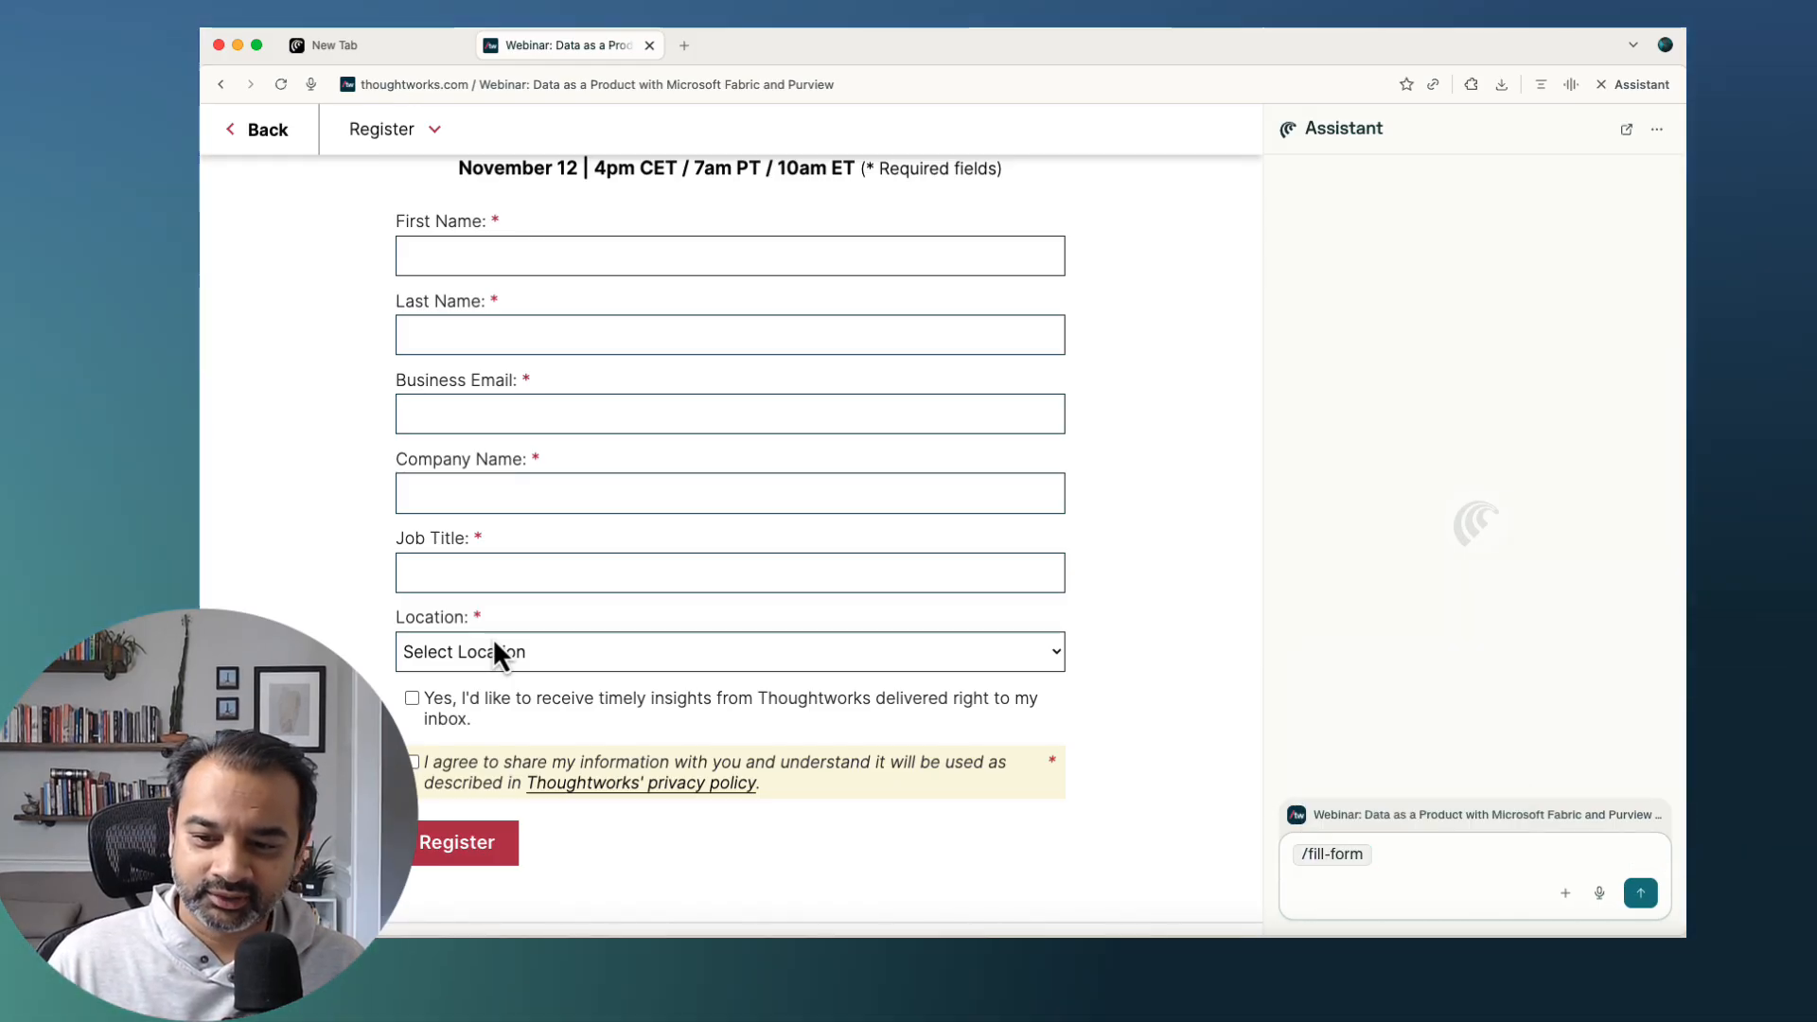
key(Return)
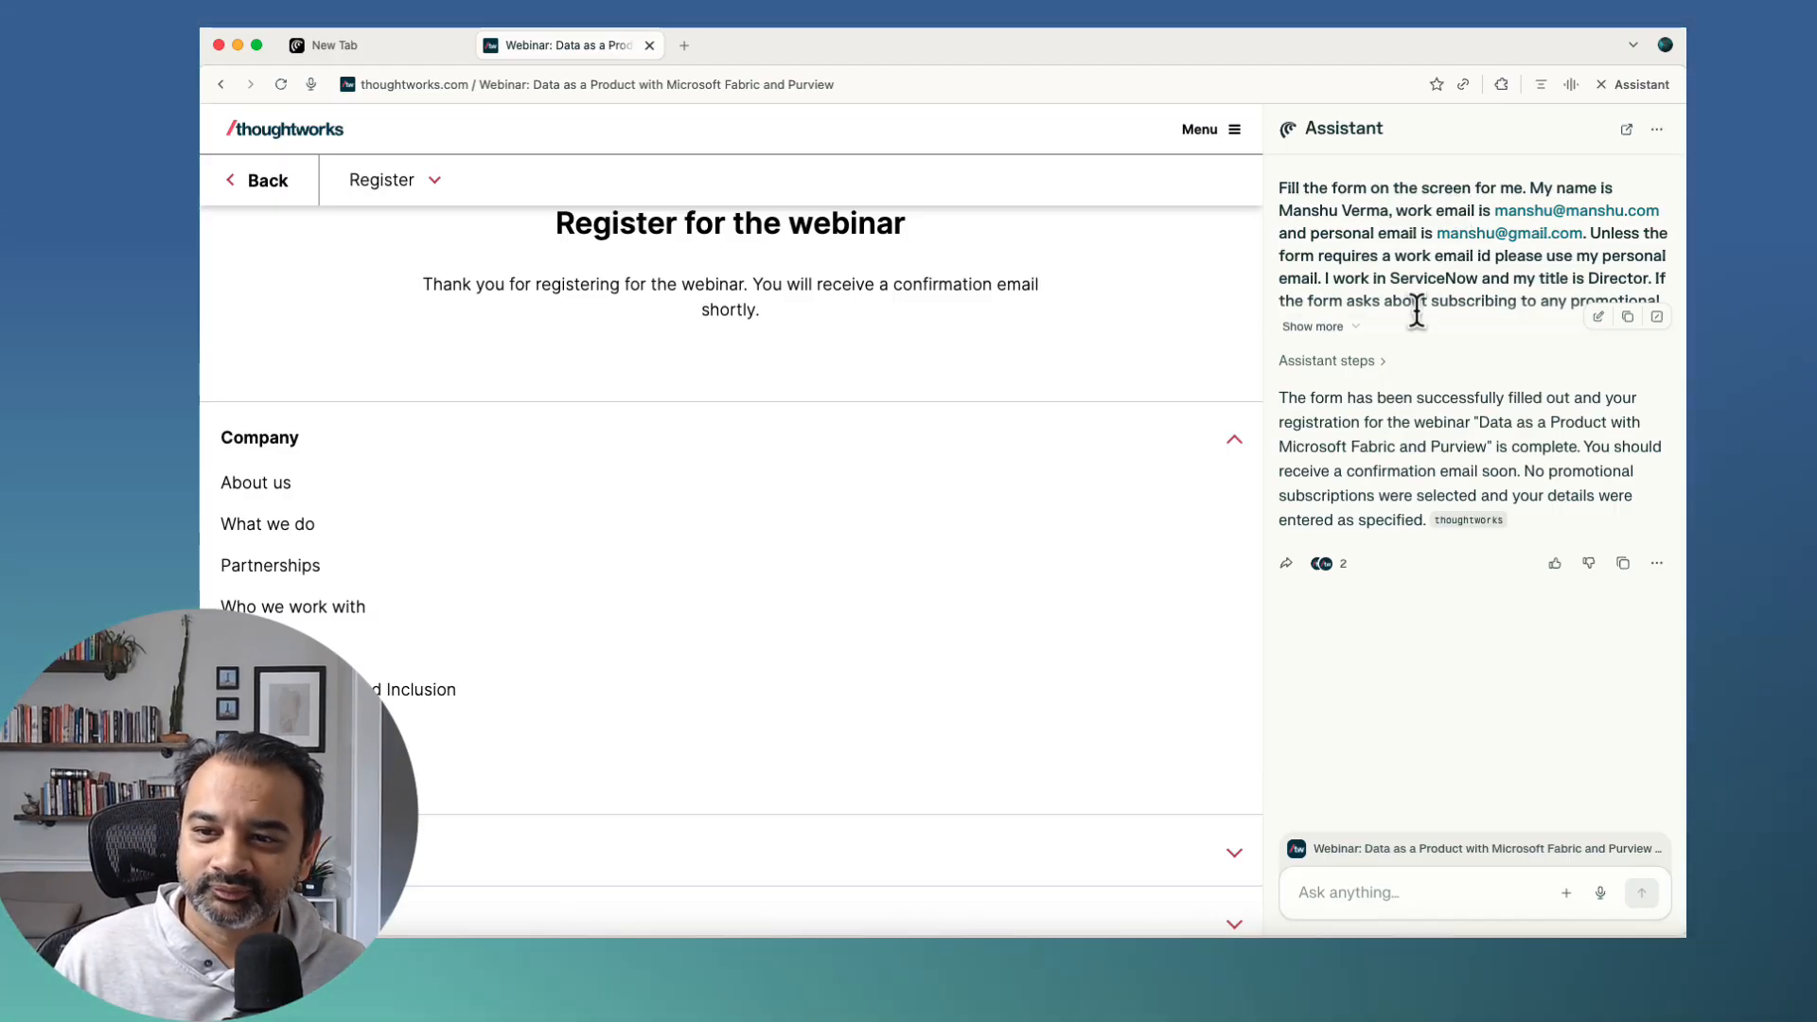
click(1371, 326)
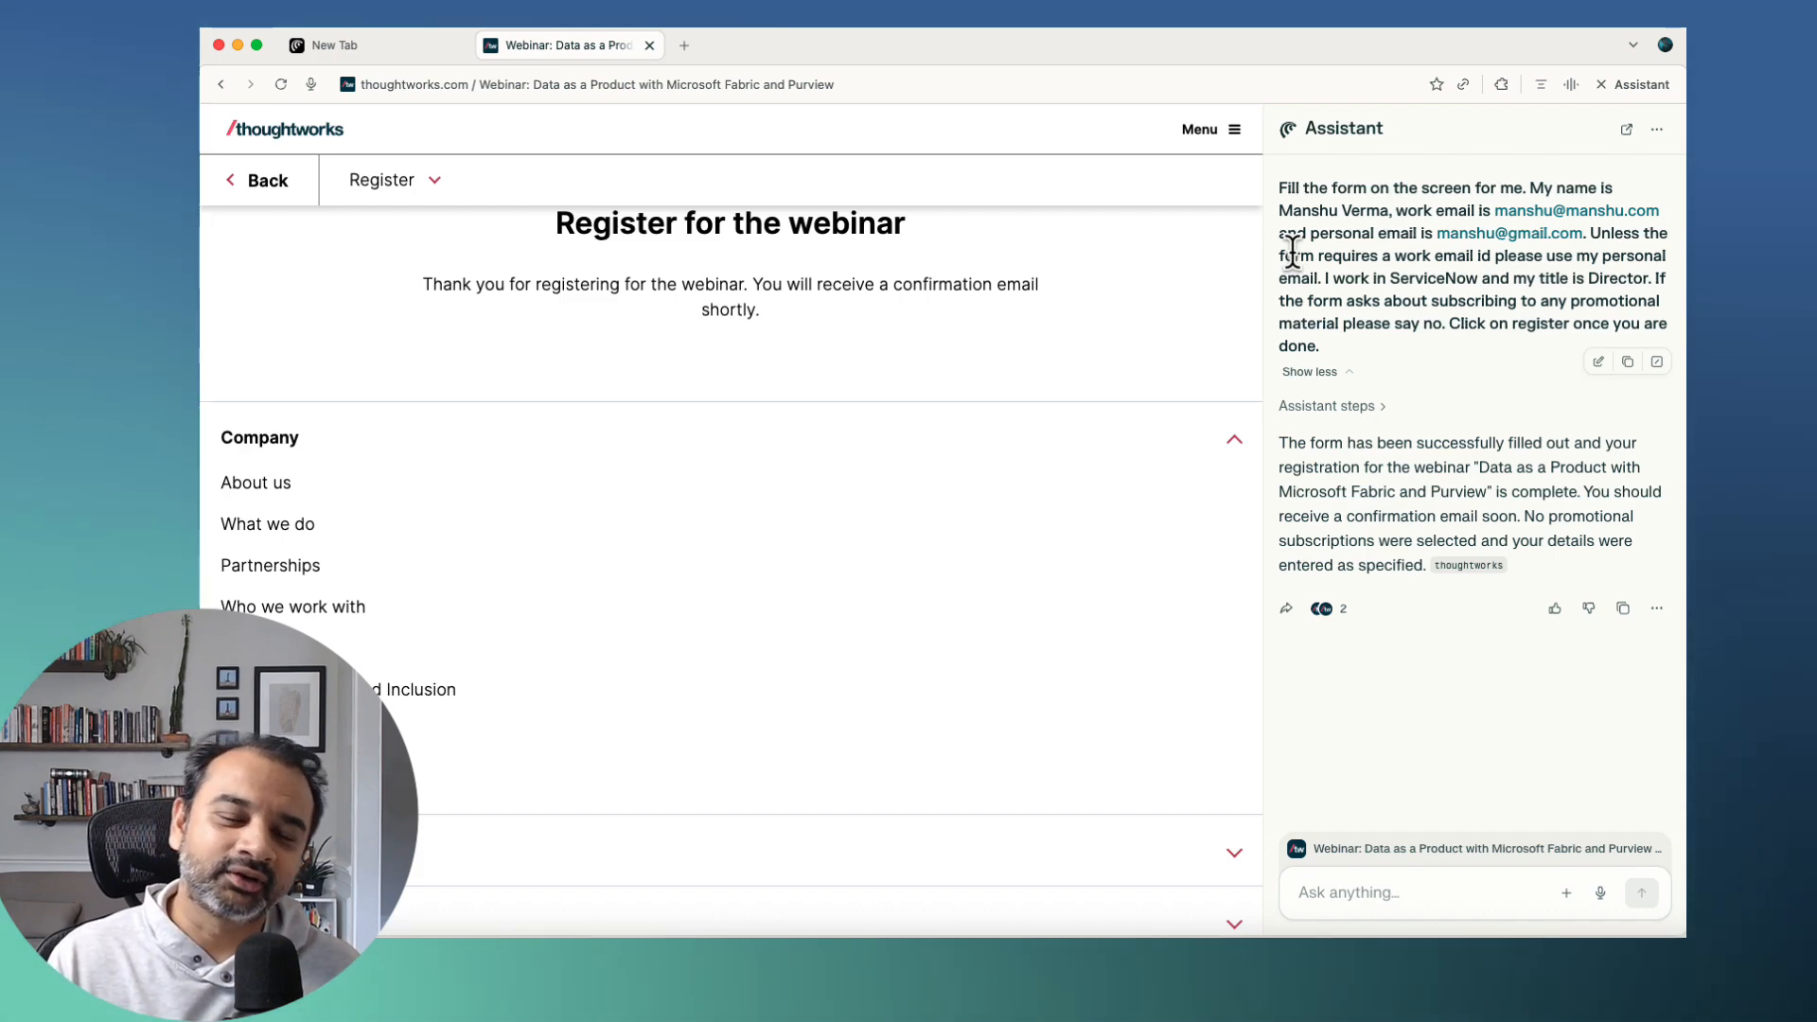
Run the /birthday-gift shortcut in a new tab
click(683, 46)
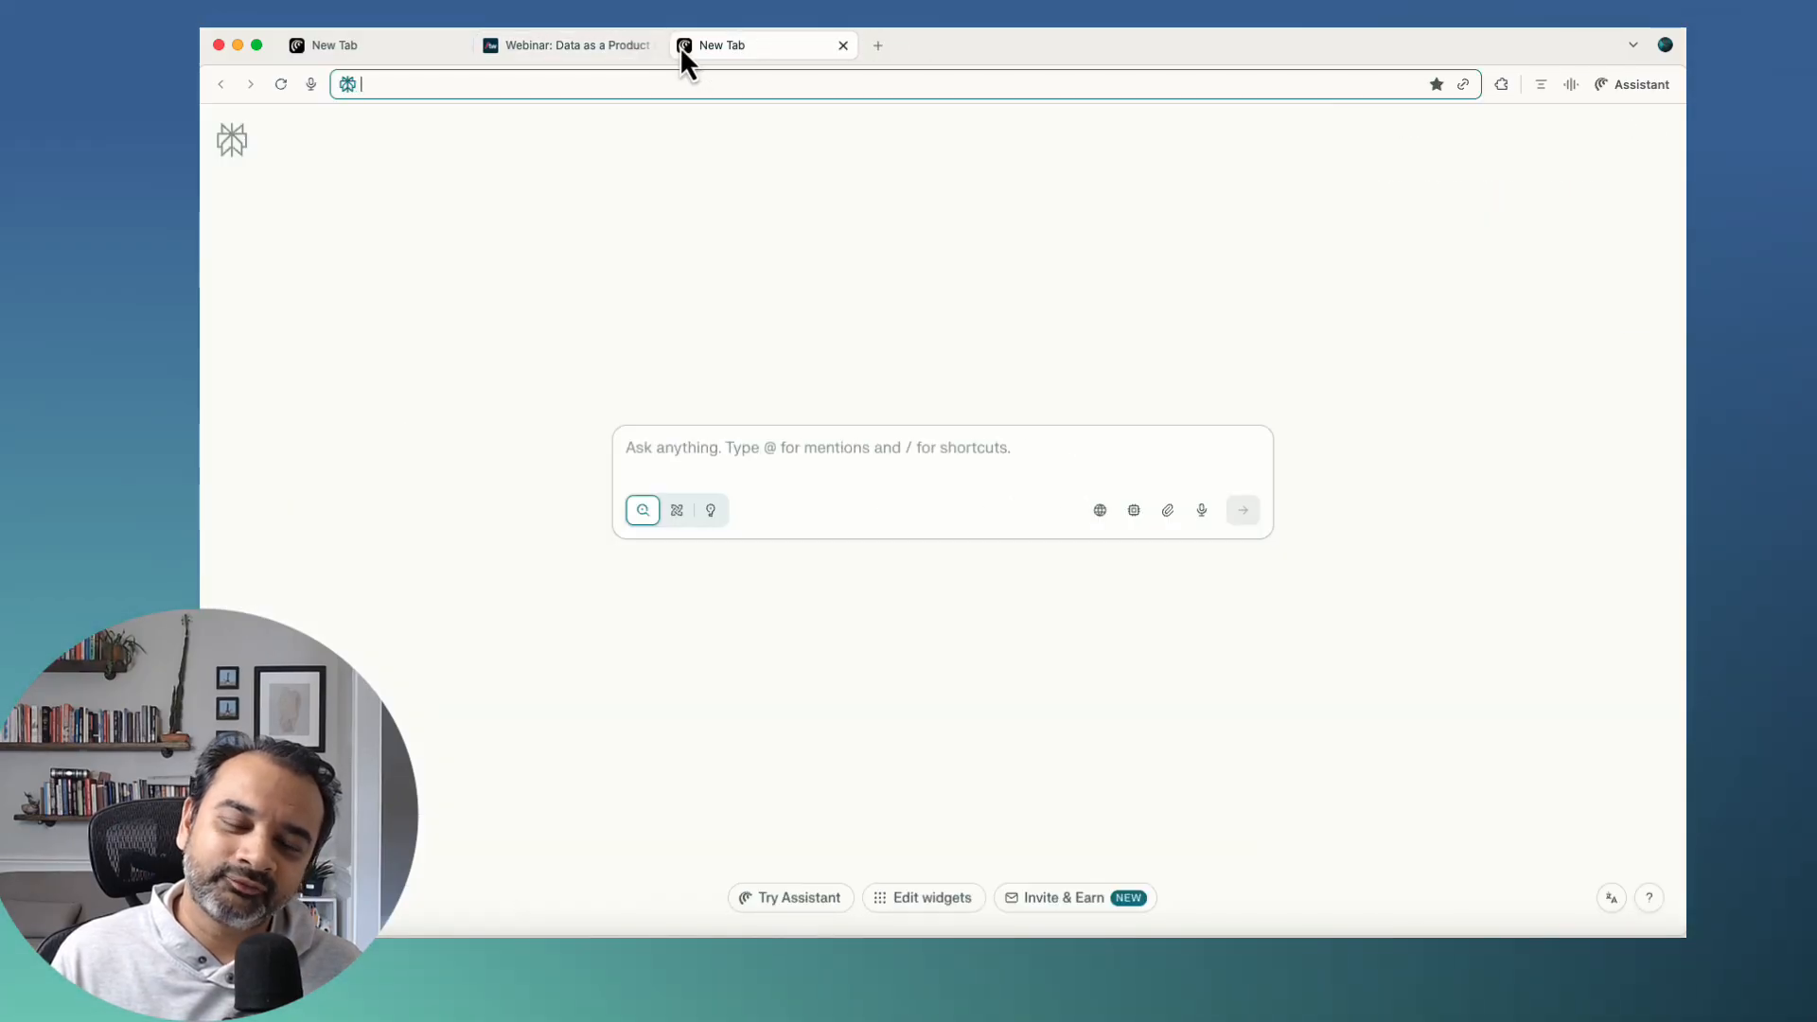
click(658, 445)
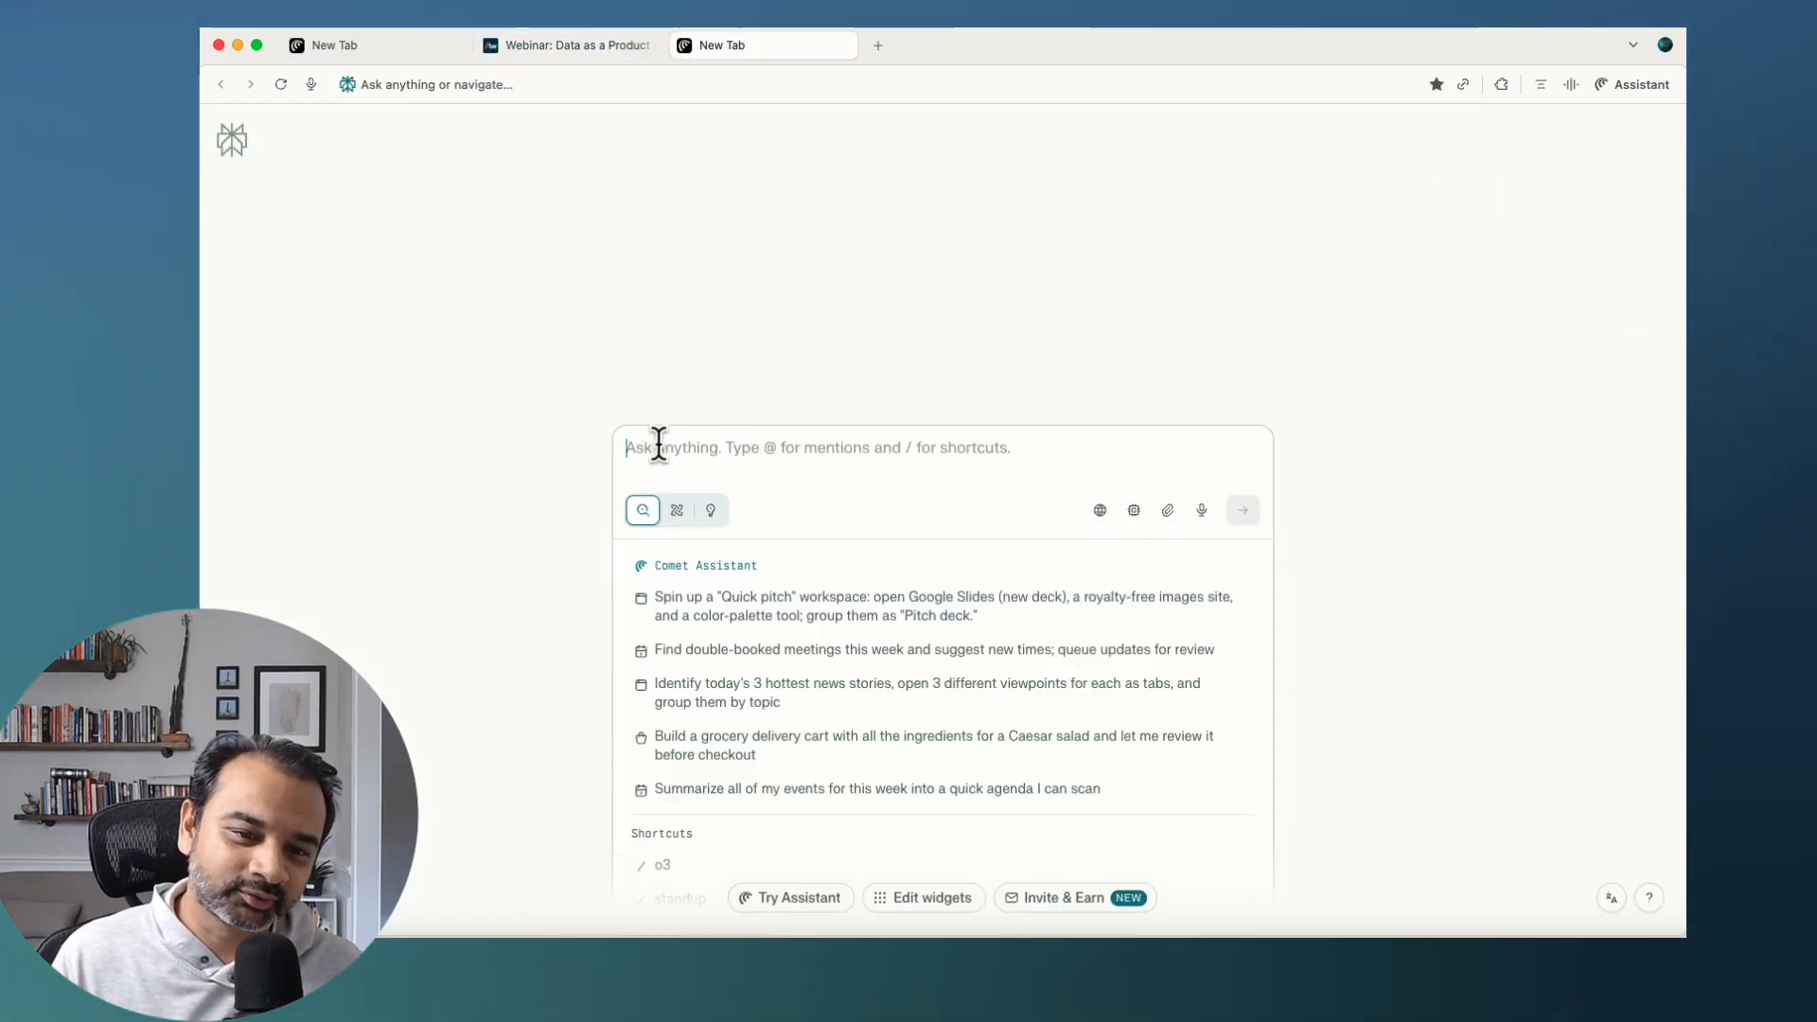
text(/b)
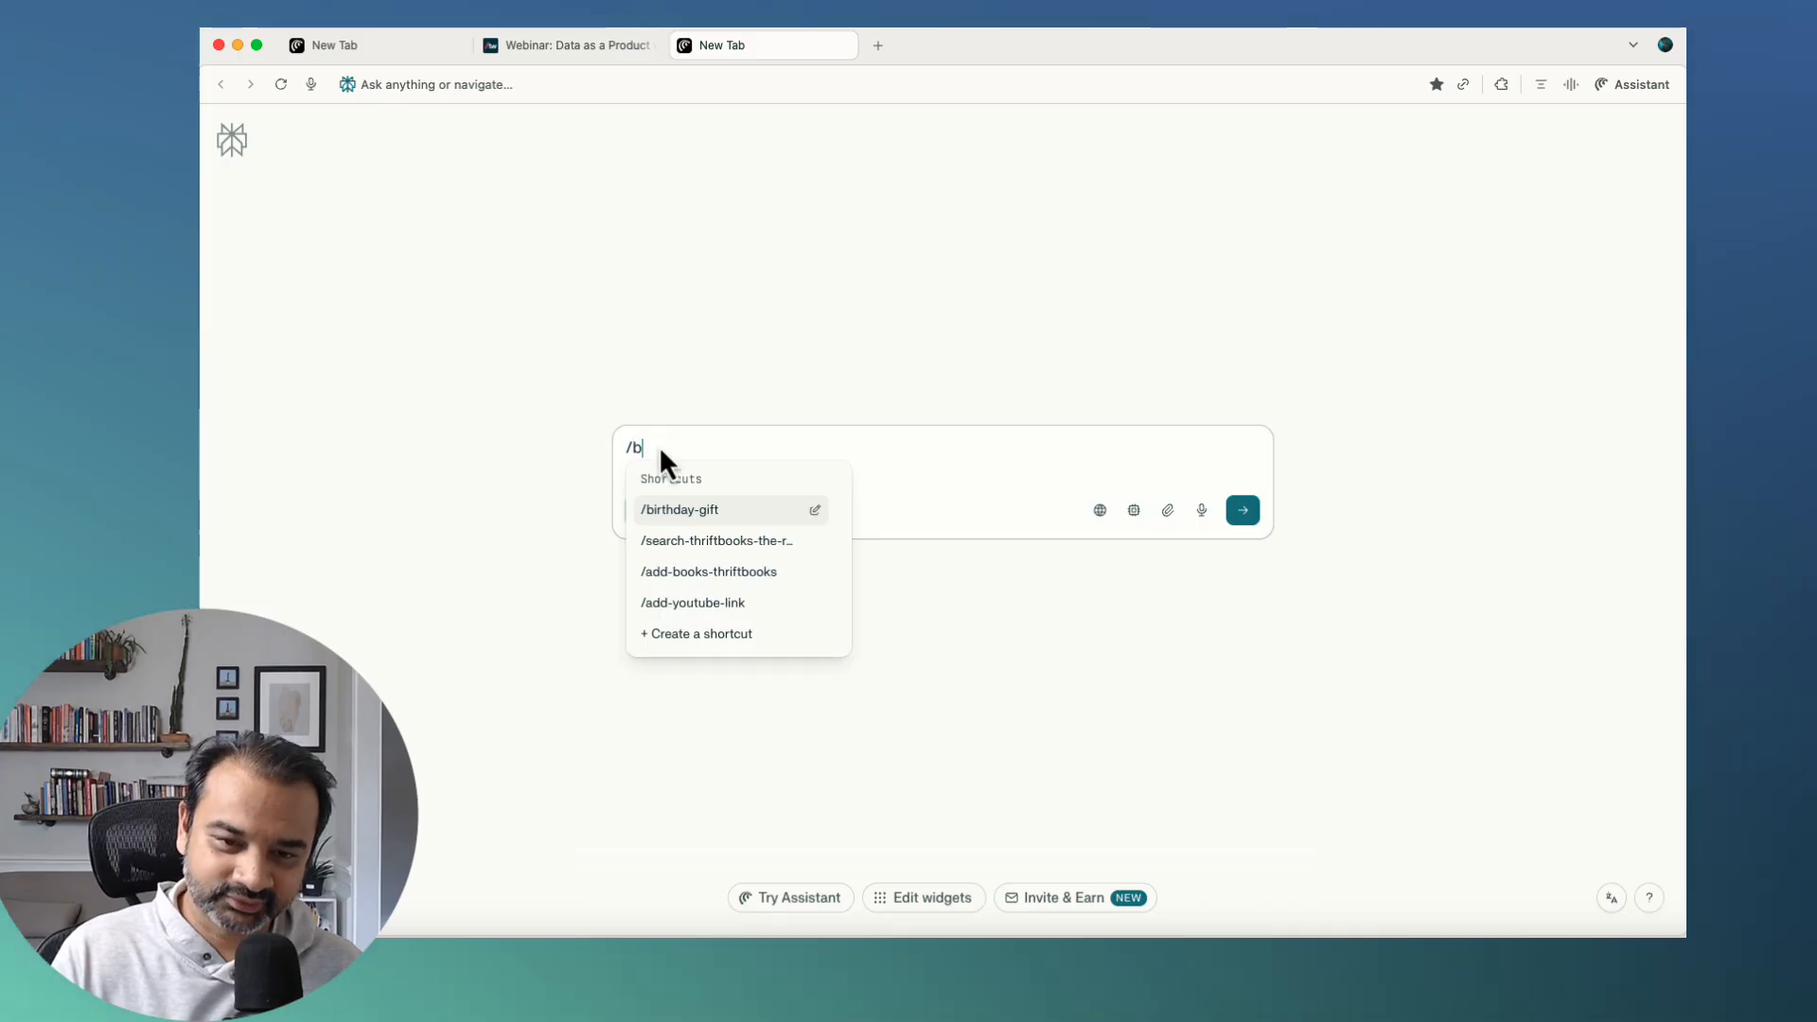
key(Down)
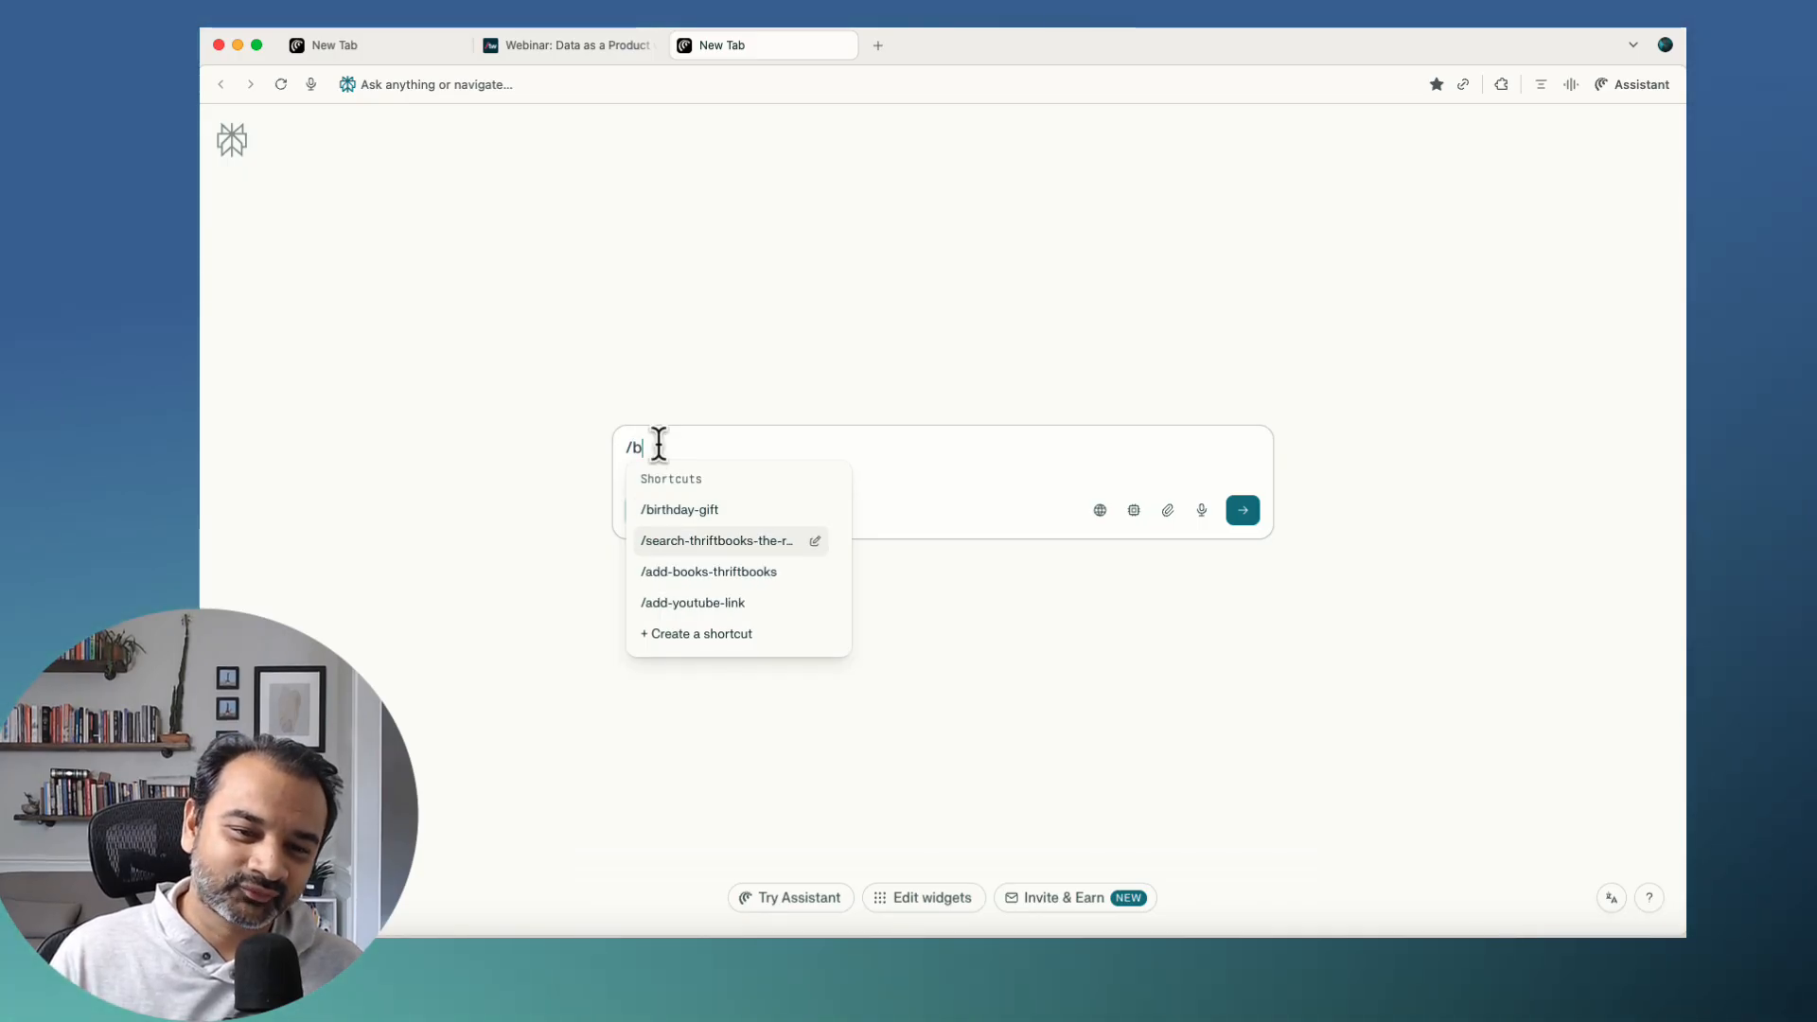
key(Up)
key(Return)
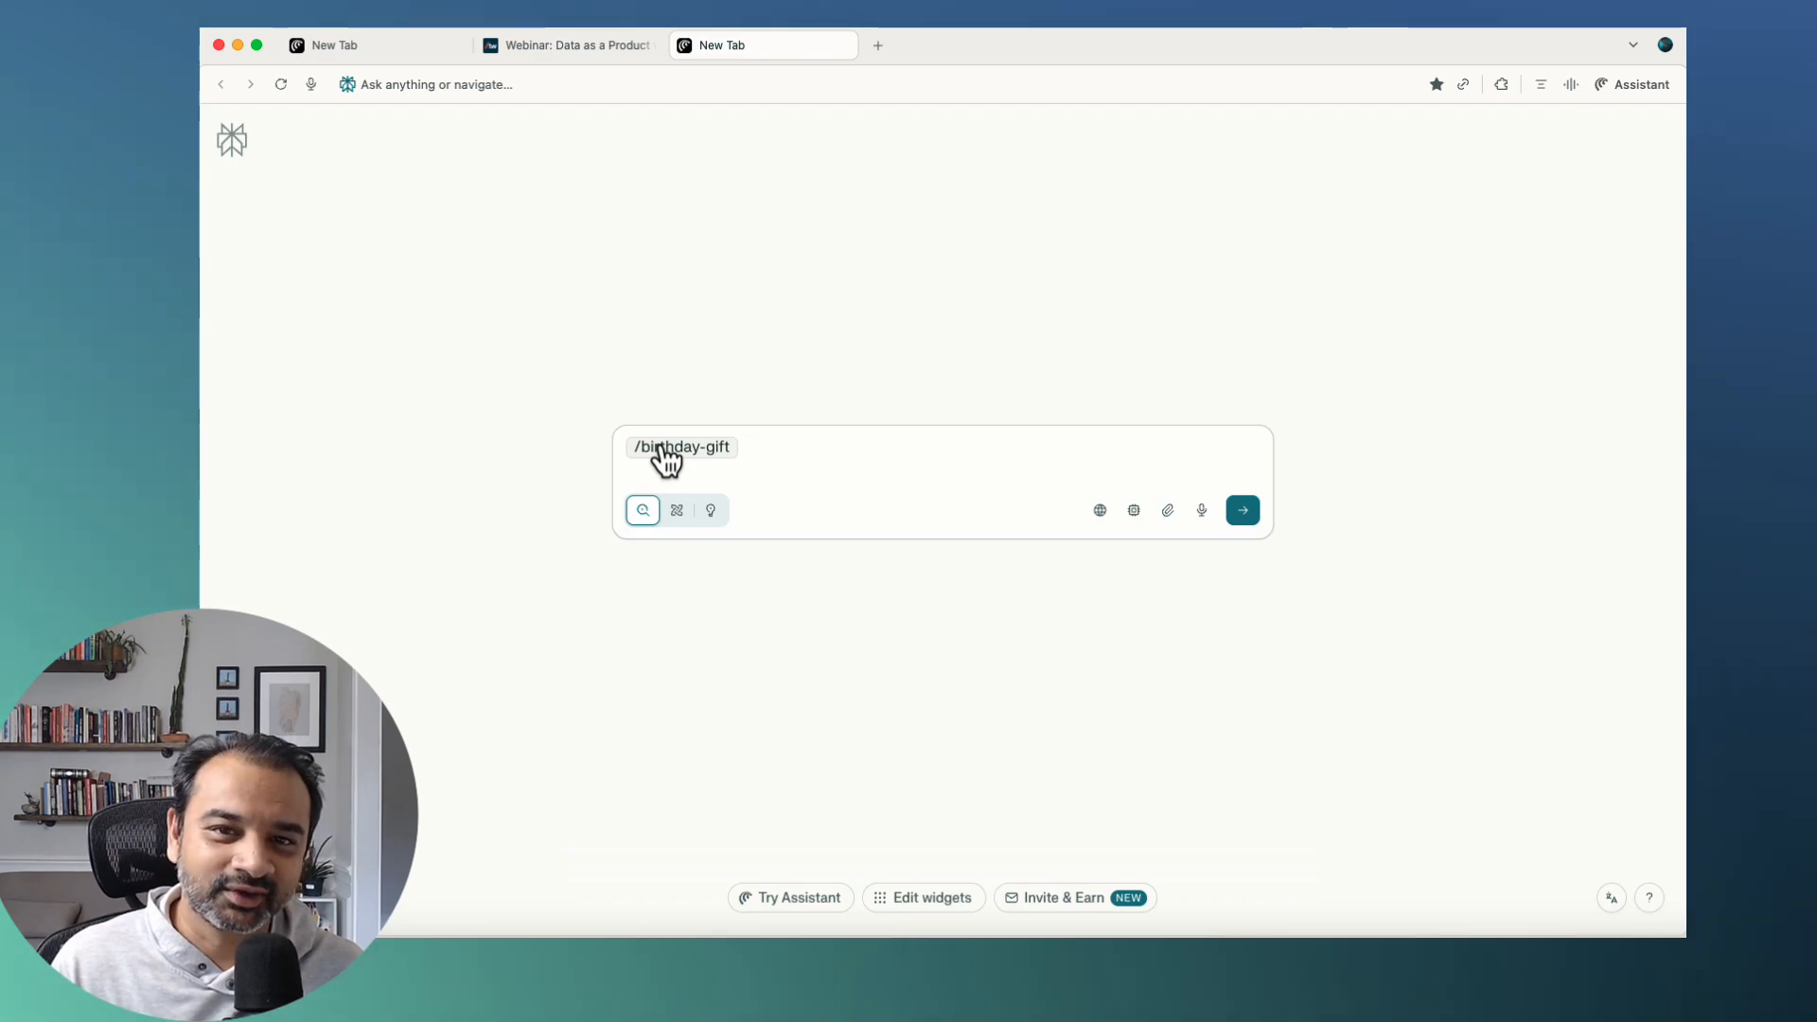
key(Return)
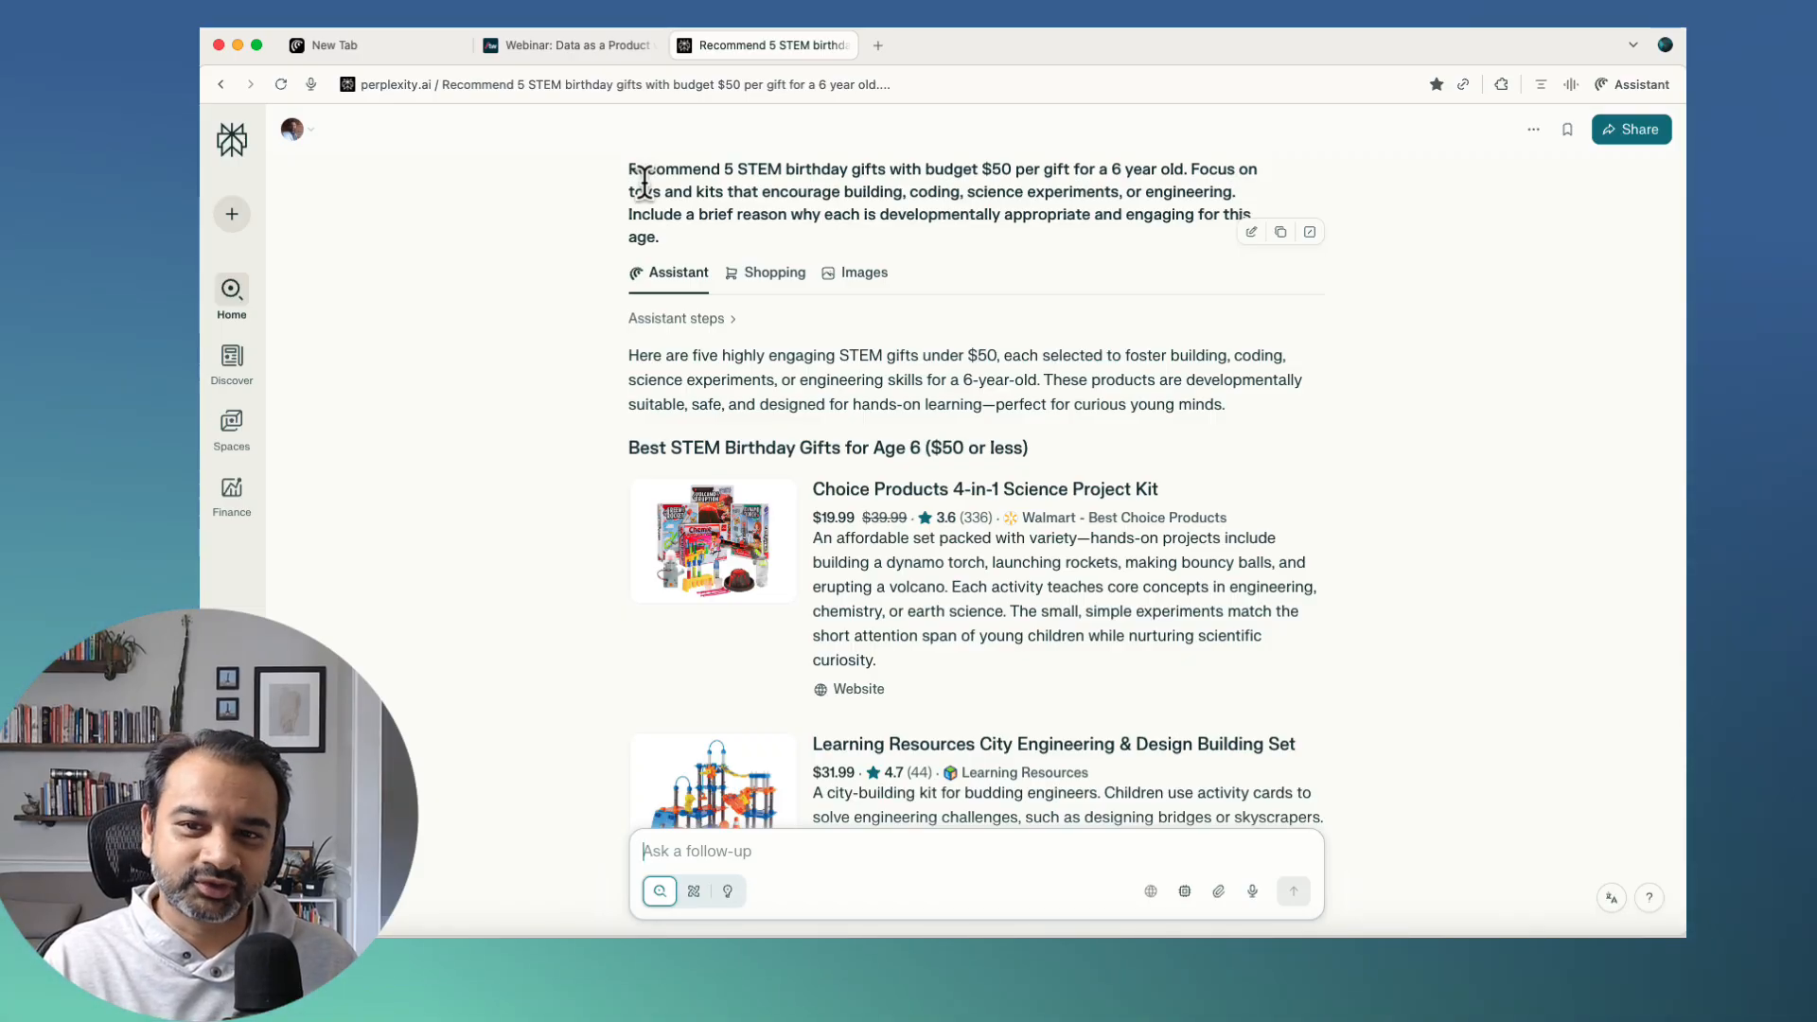
Review the recommended STEM birthday gifts, checking each product's price, rating and description
scroll(645, 189, down, 5)
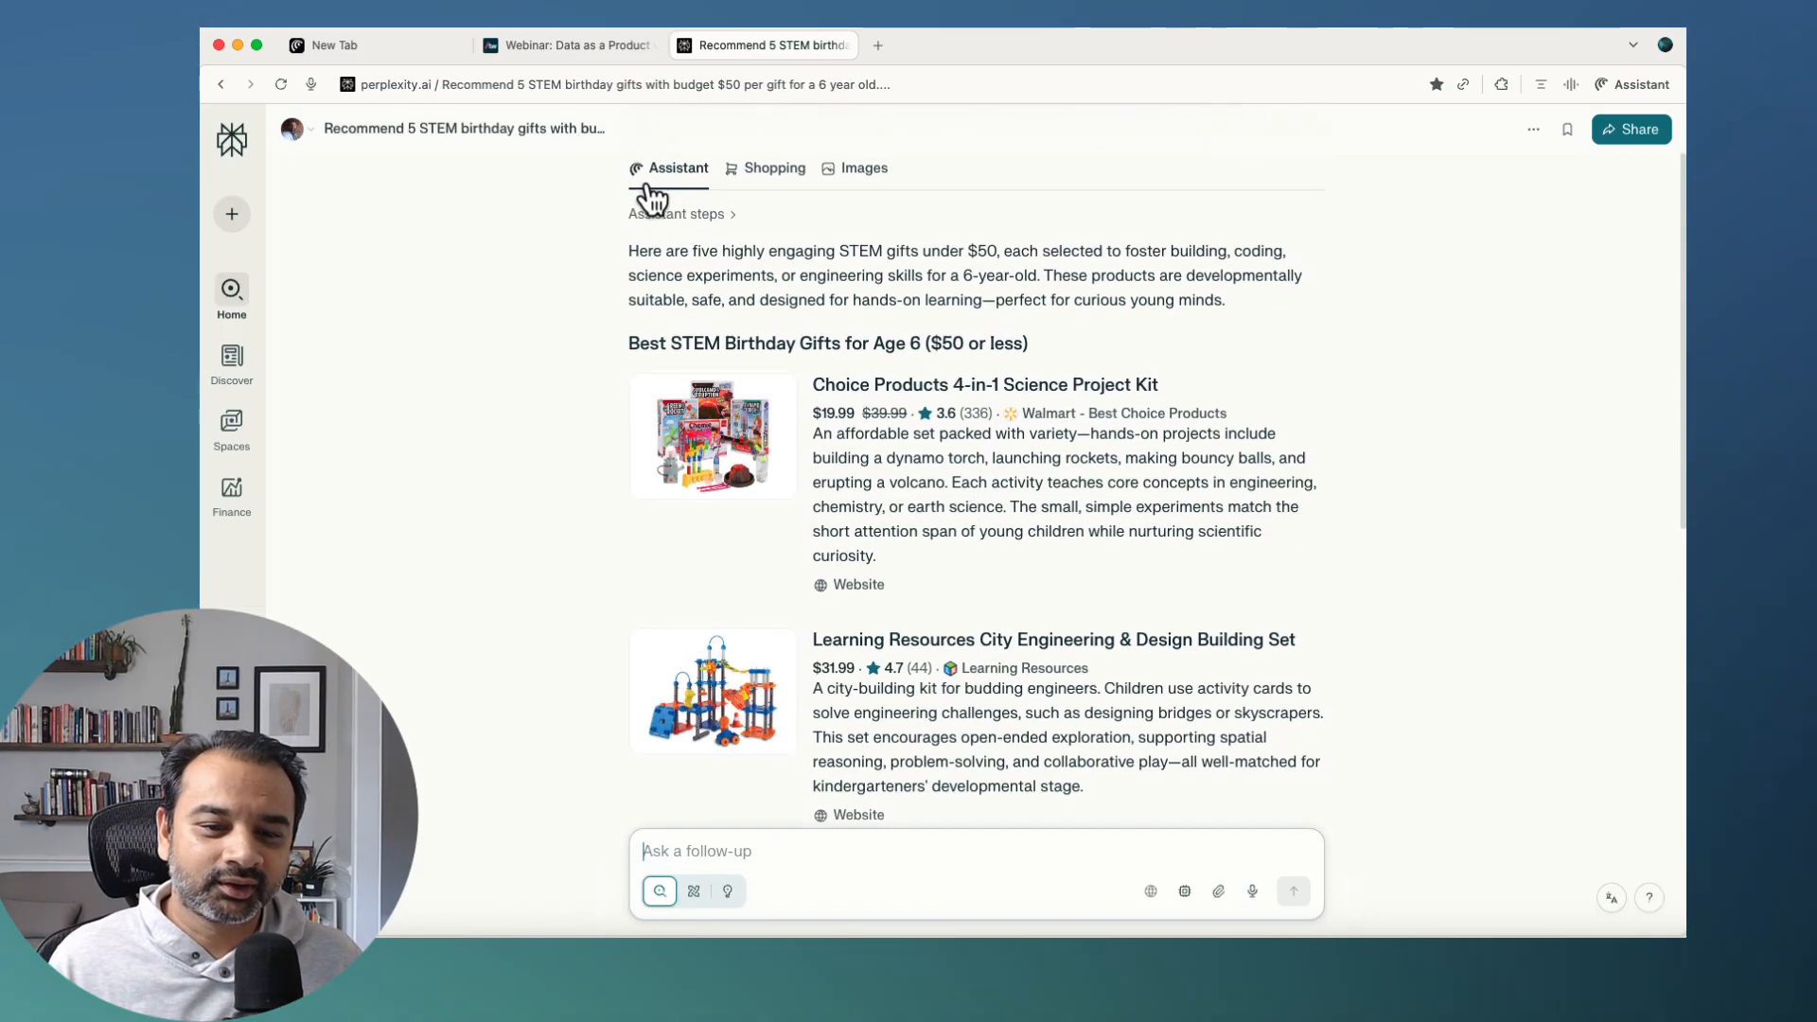
scroll(649, 198, down, 4)
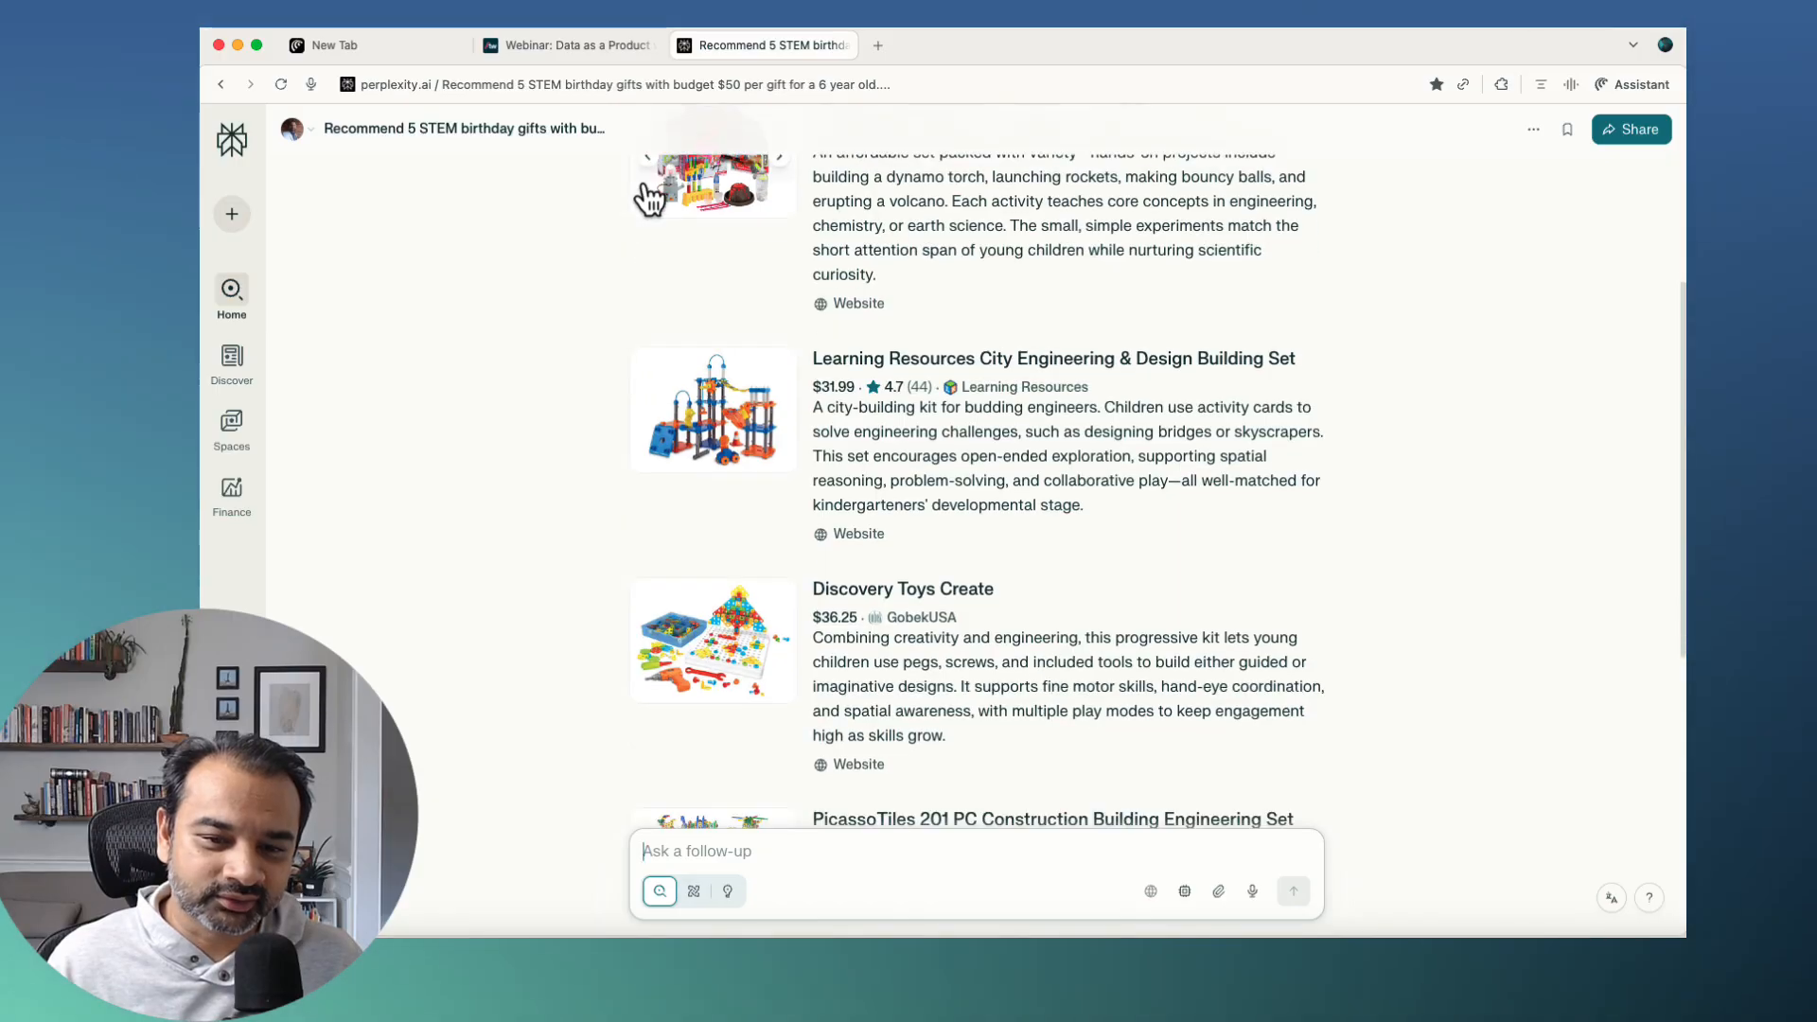
scroll(649, 199, down, 1)
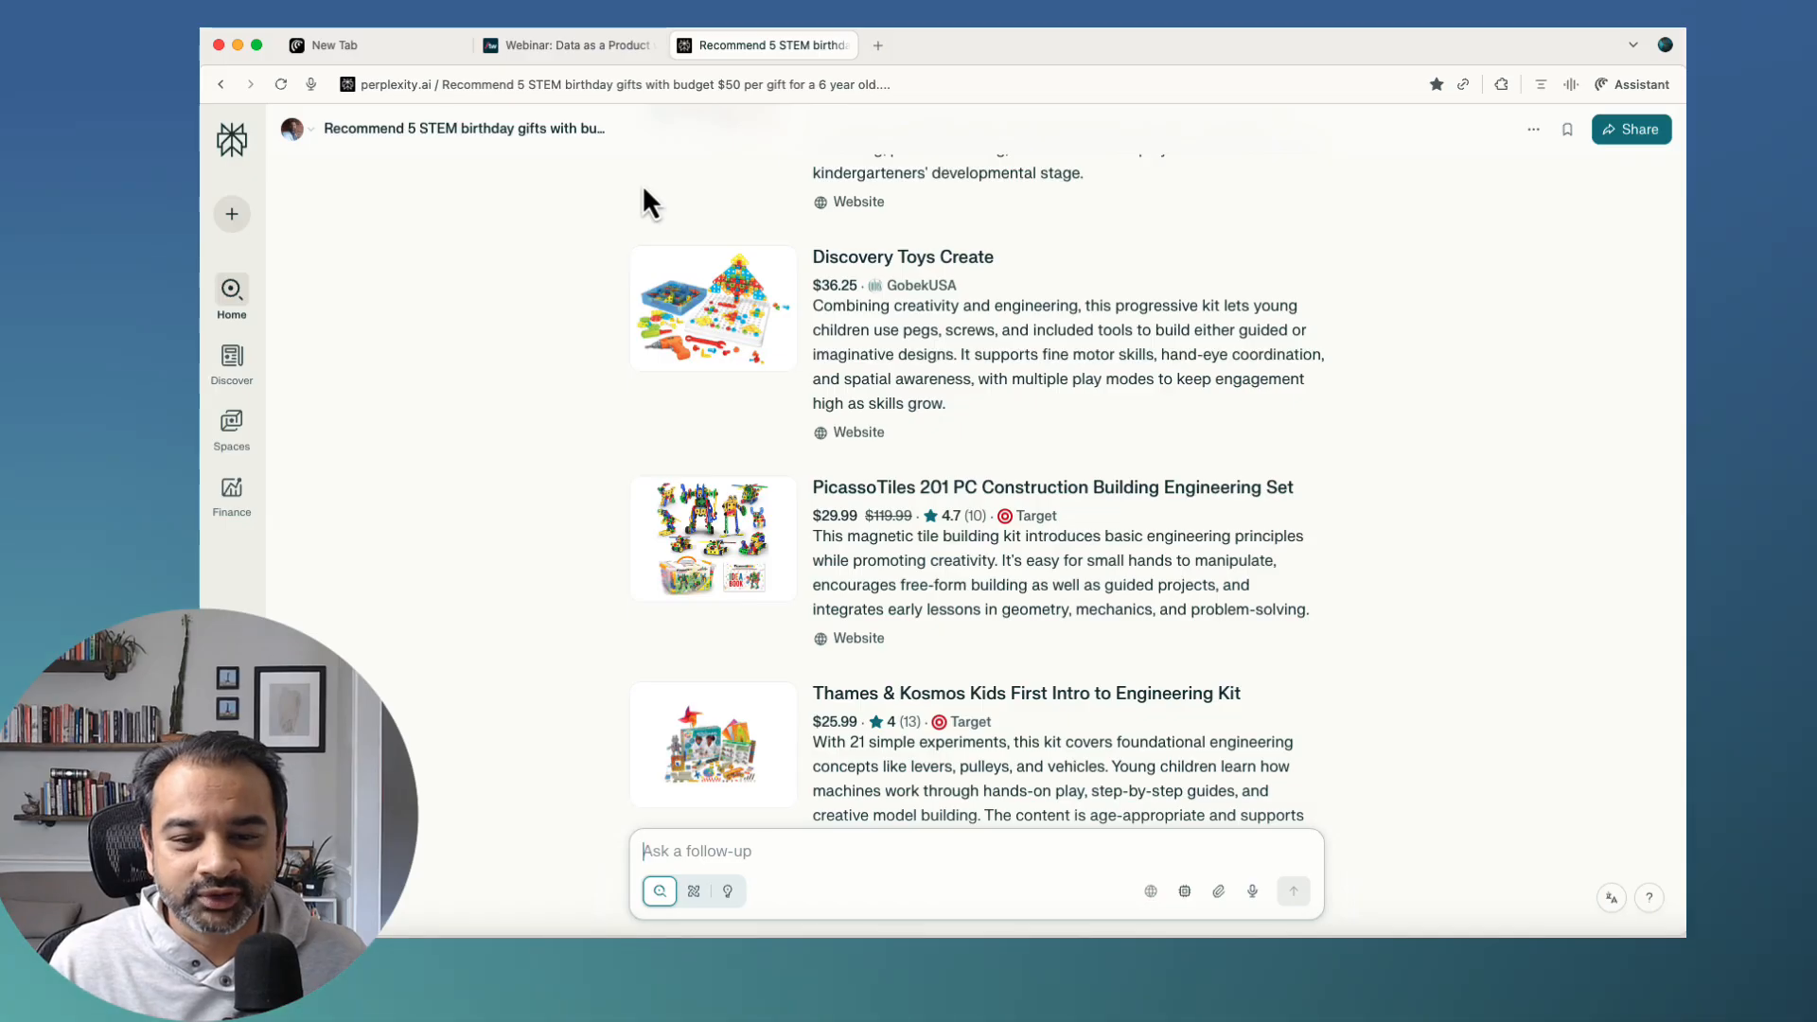
scroll(643, 189, down, 2)
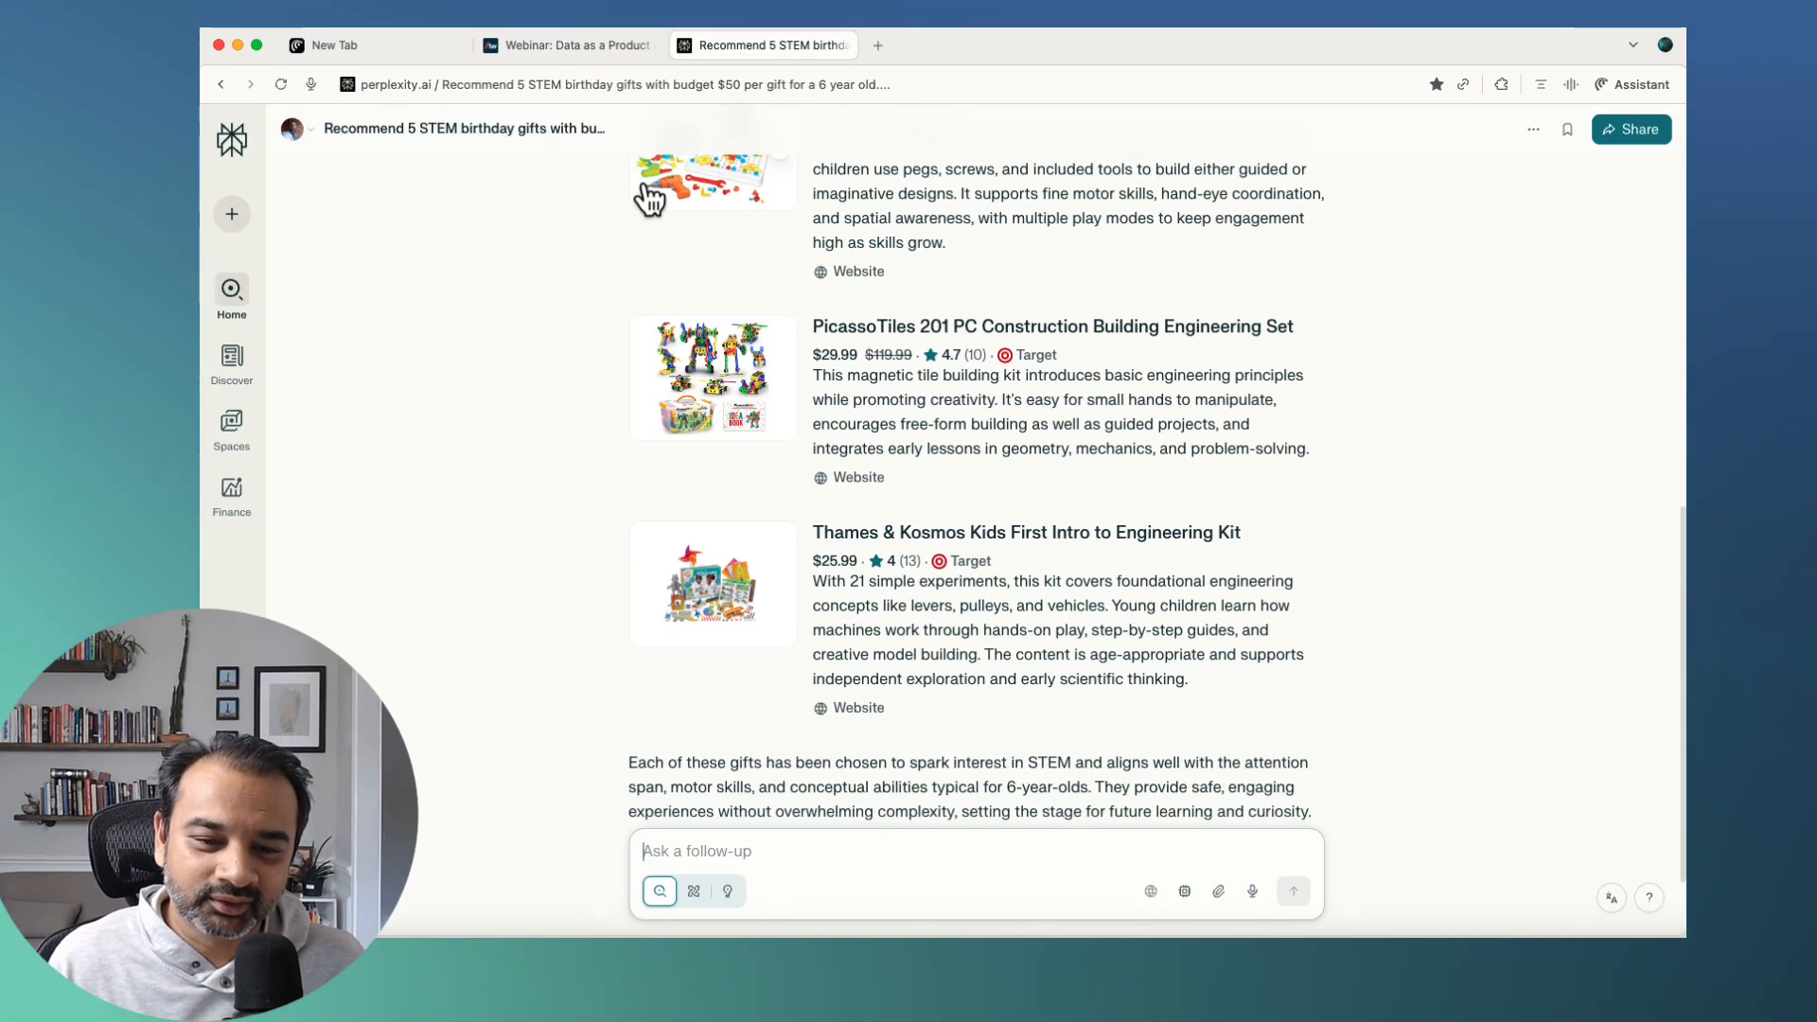
scroll(649, 197, up, 7)
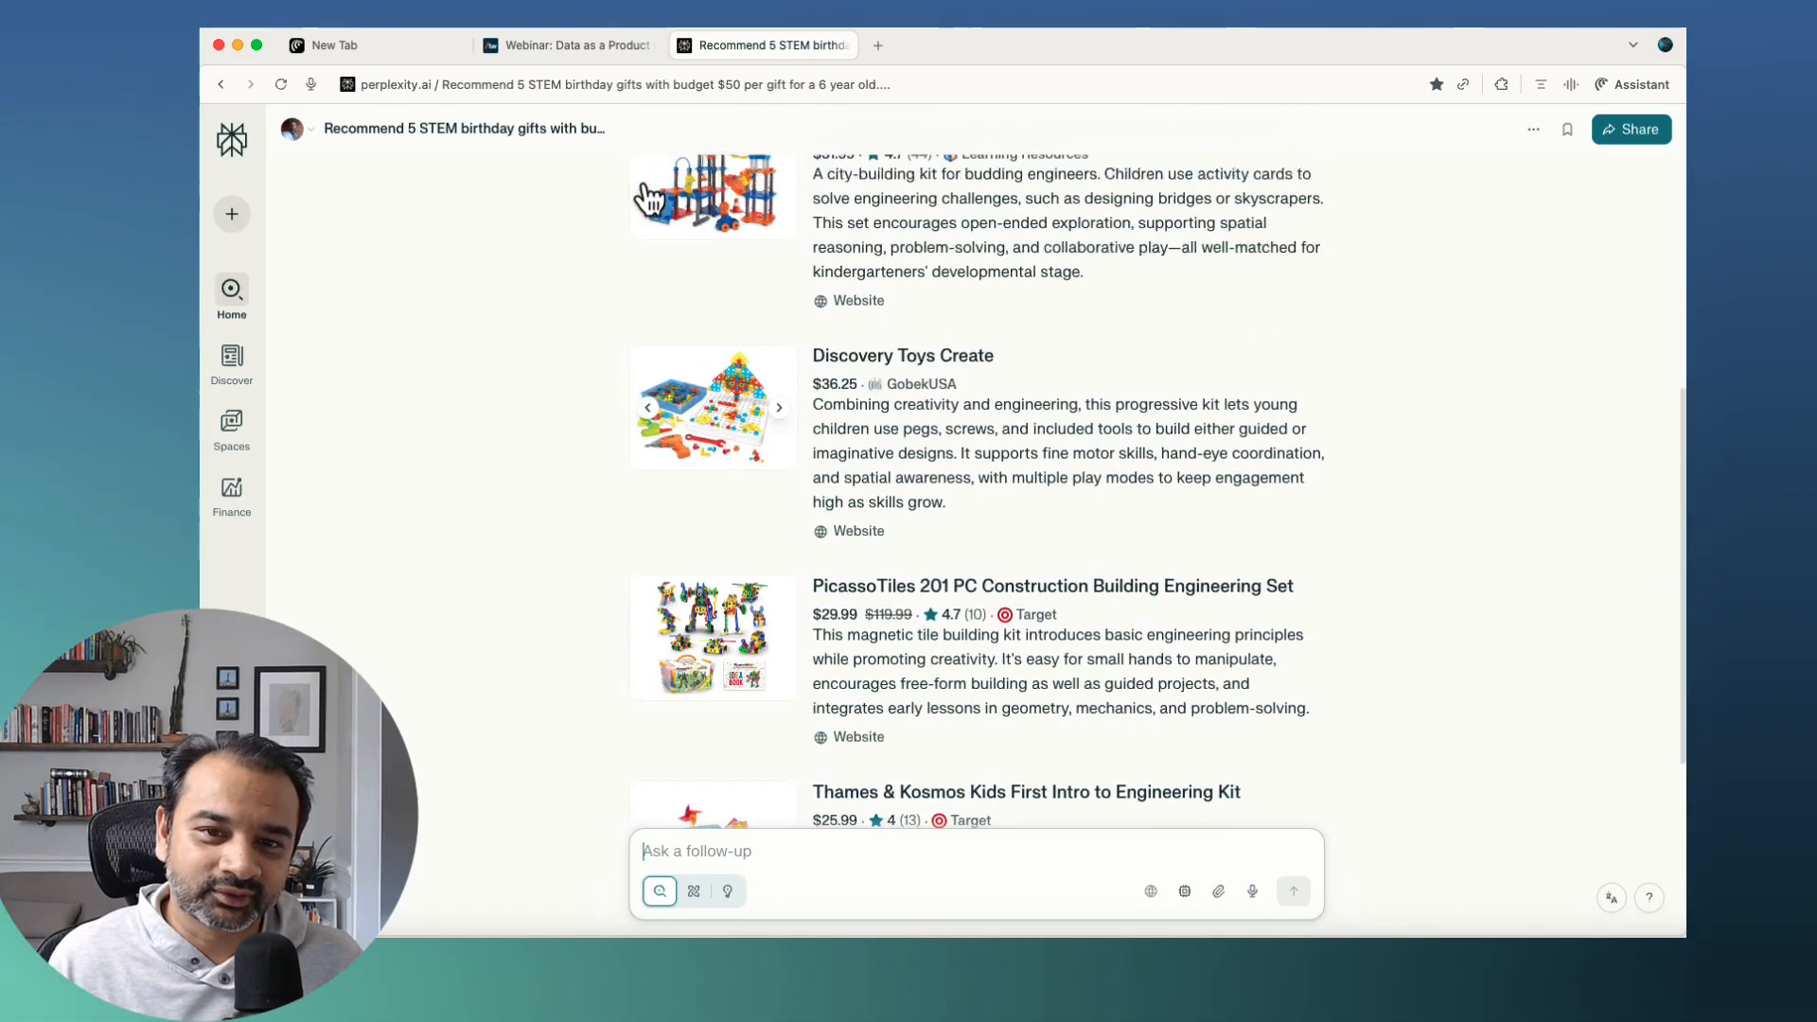
scroll(643, 185, up, 1)
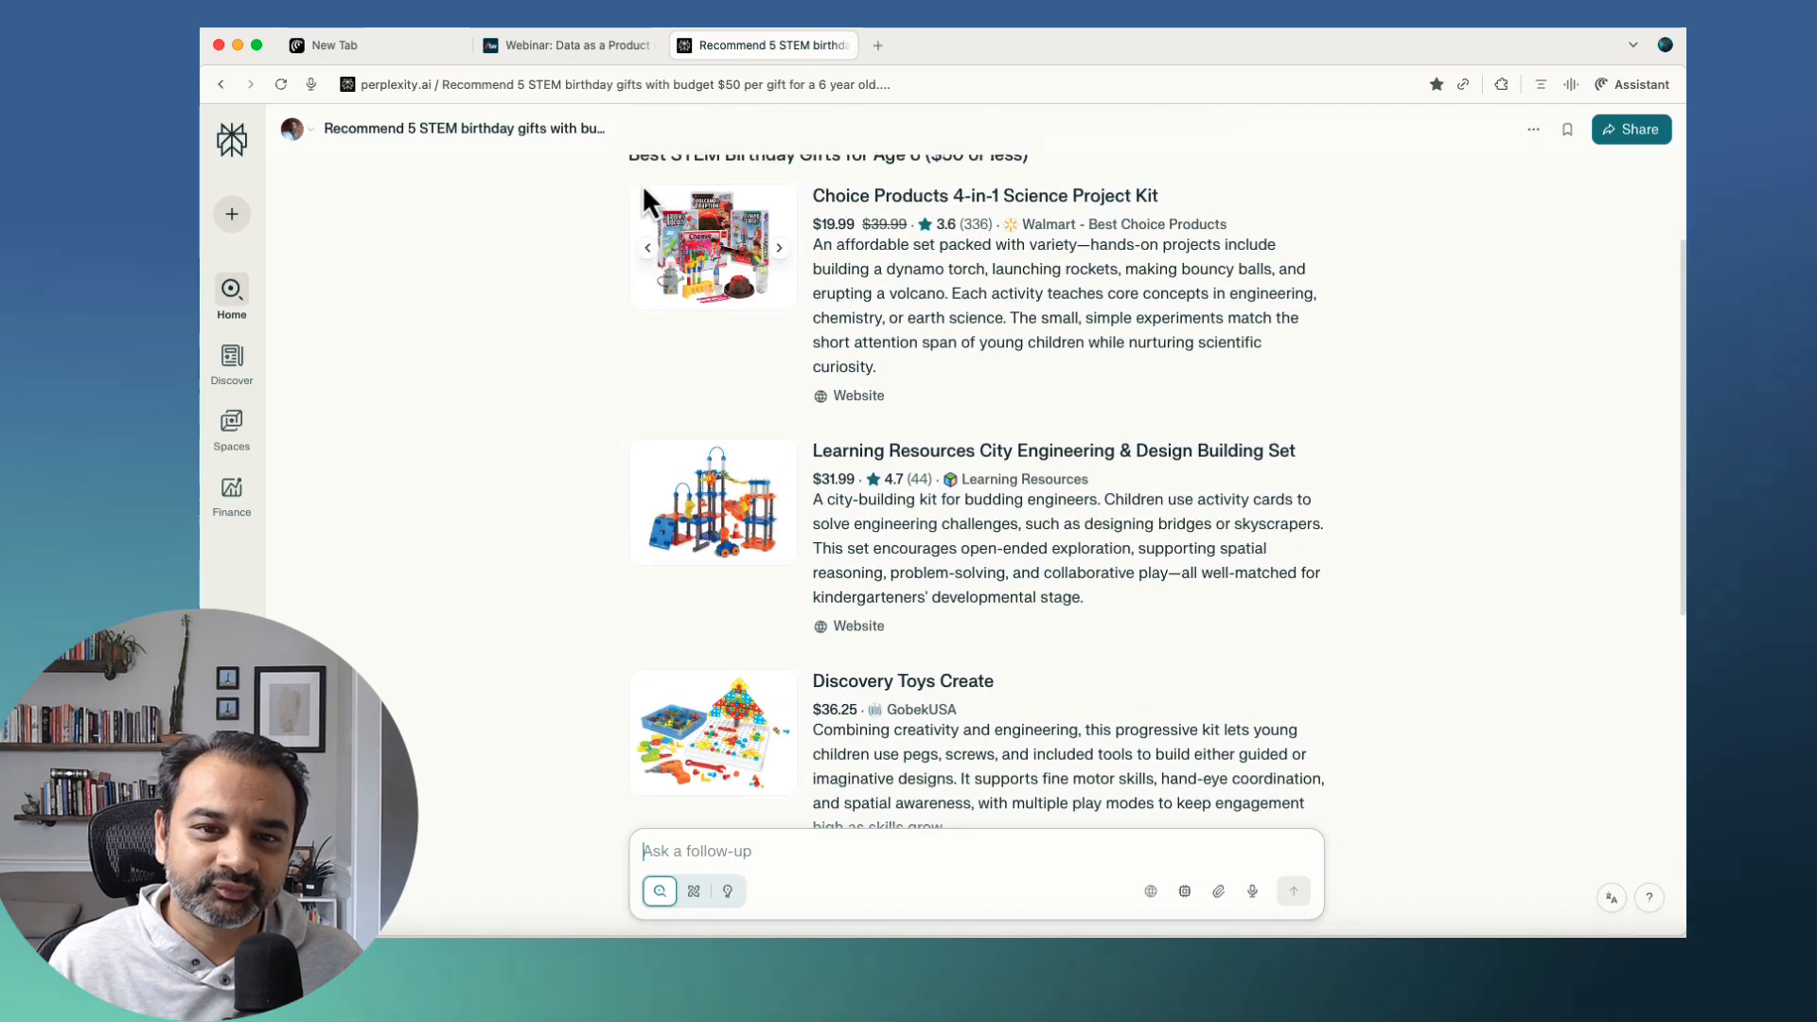
scroll(644, 184, up, 1)
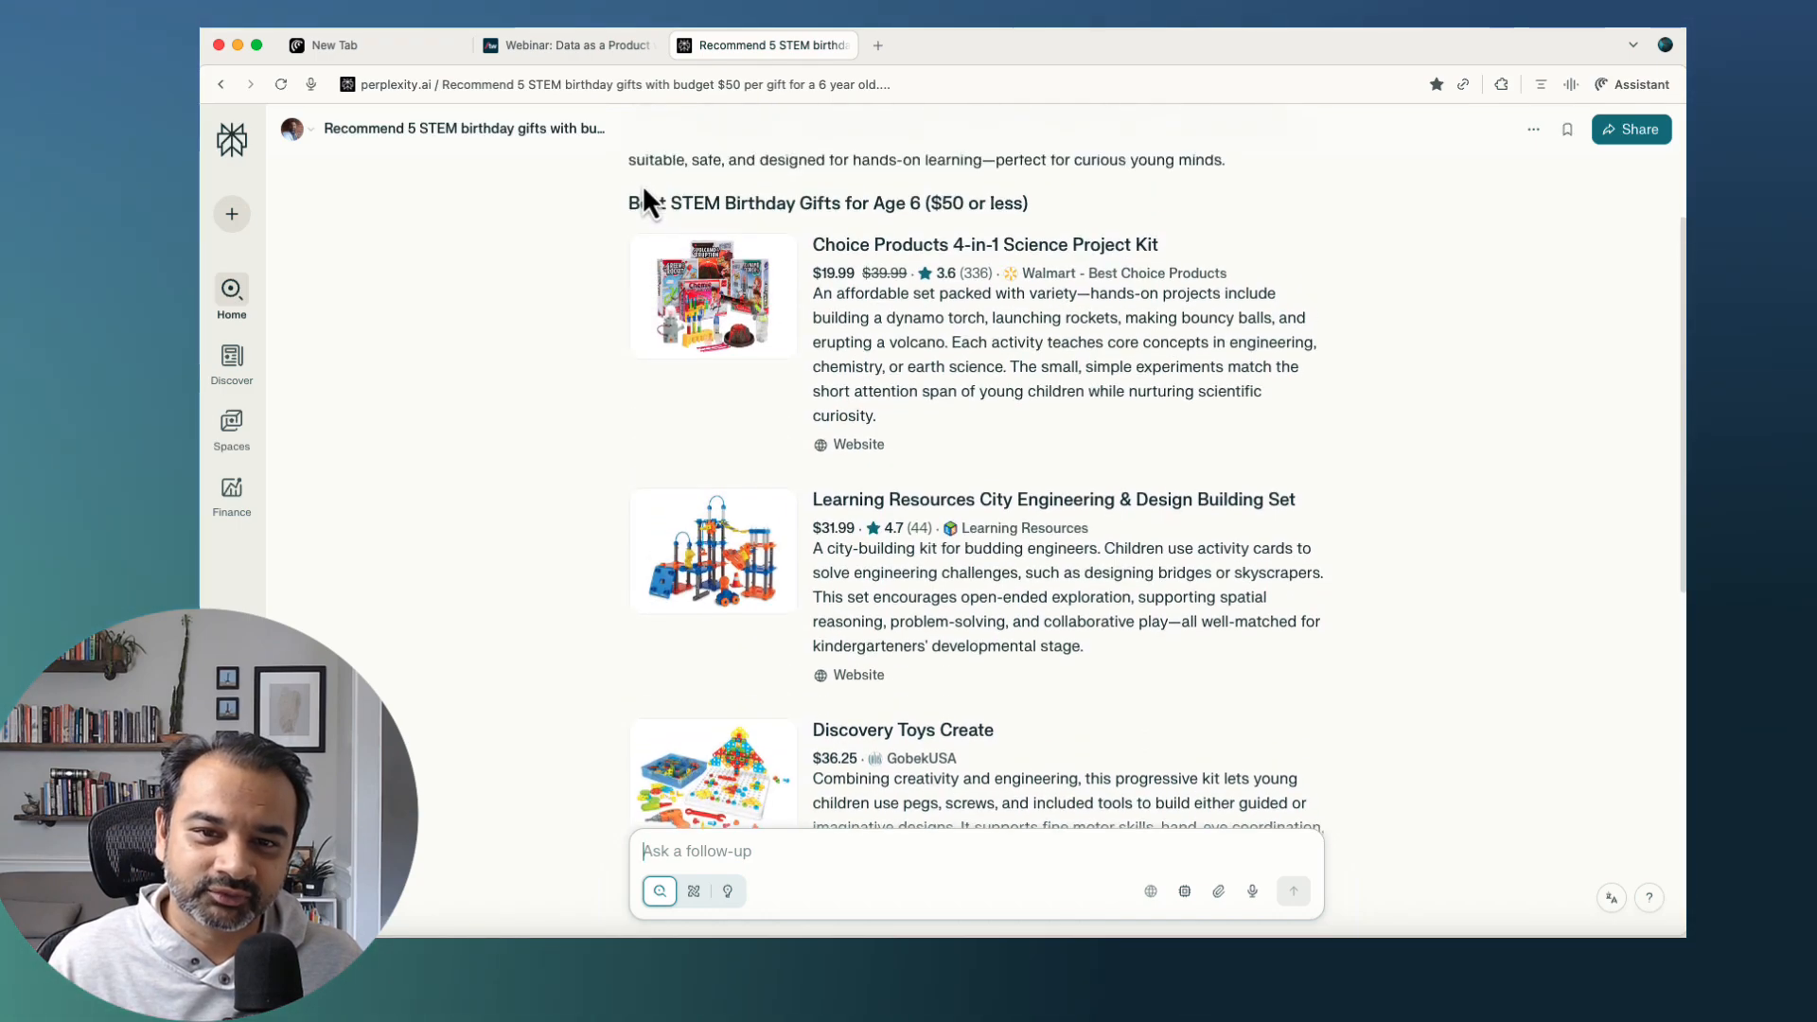
scroll(520, 239, down, 6)
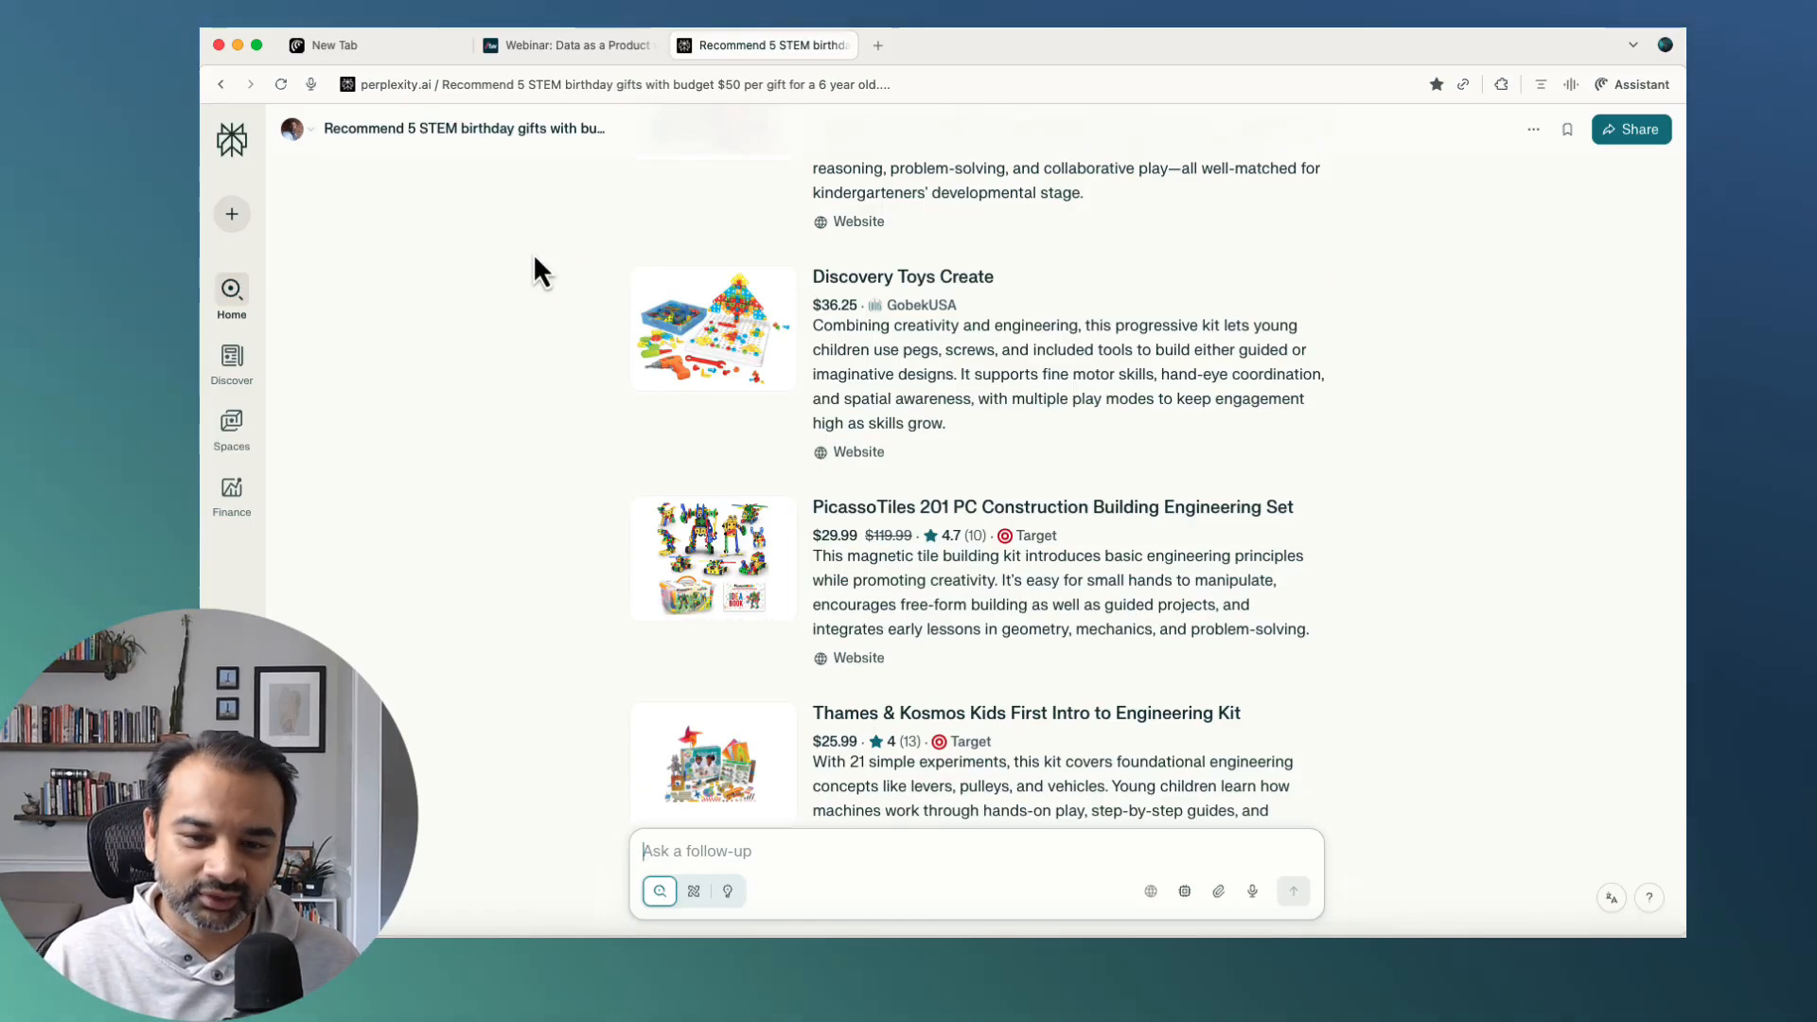
scroll(534, 259, down, 1)
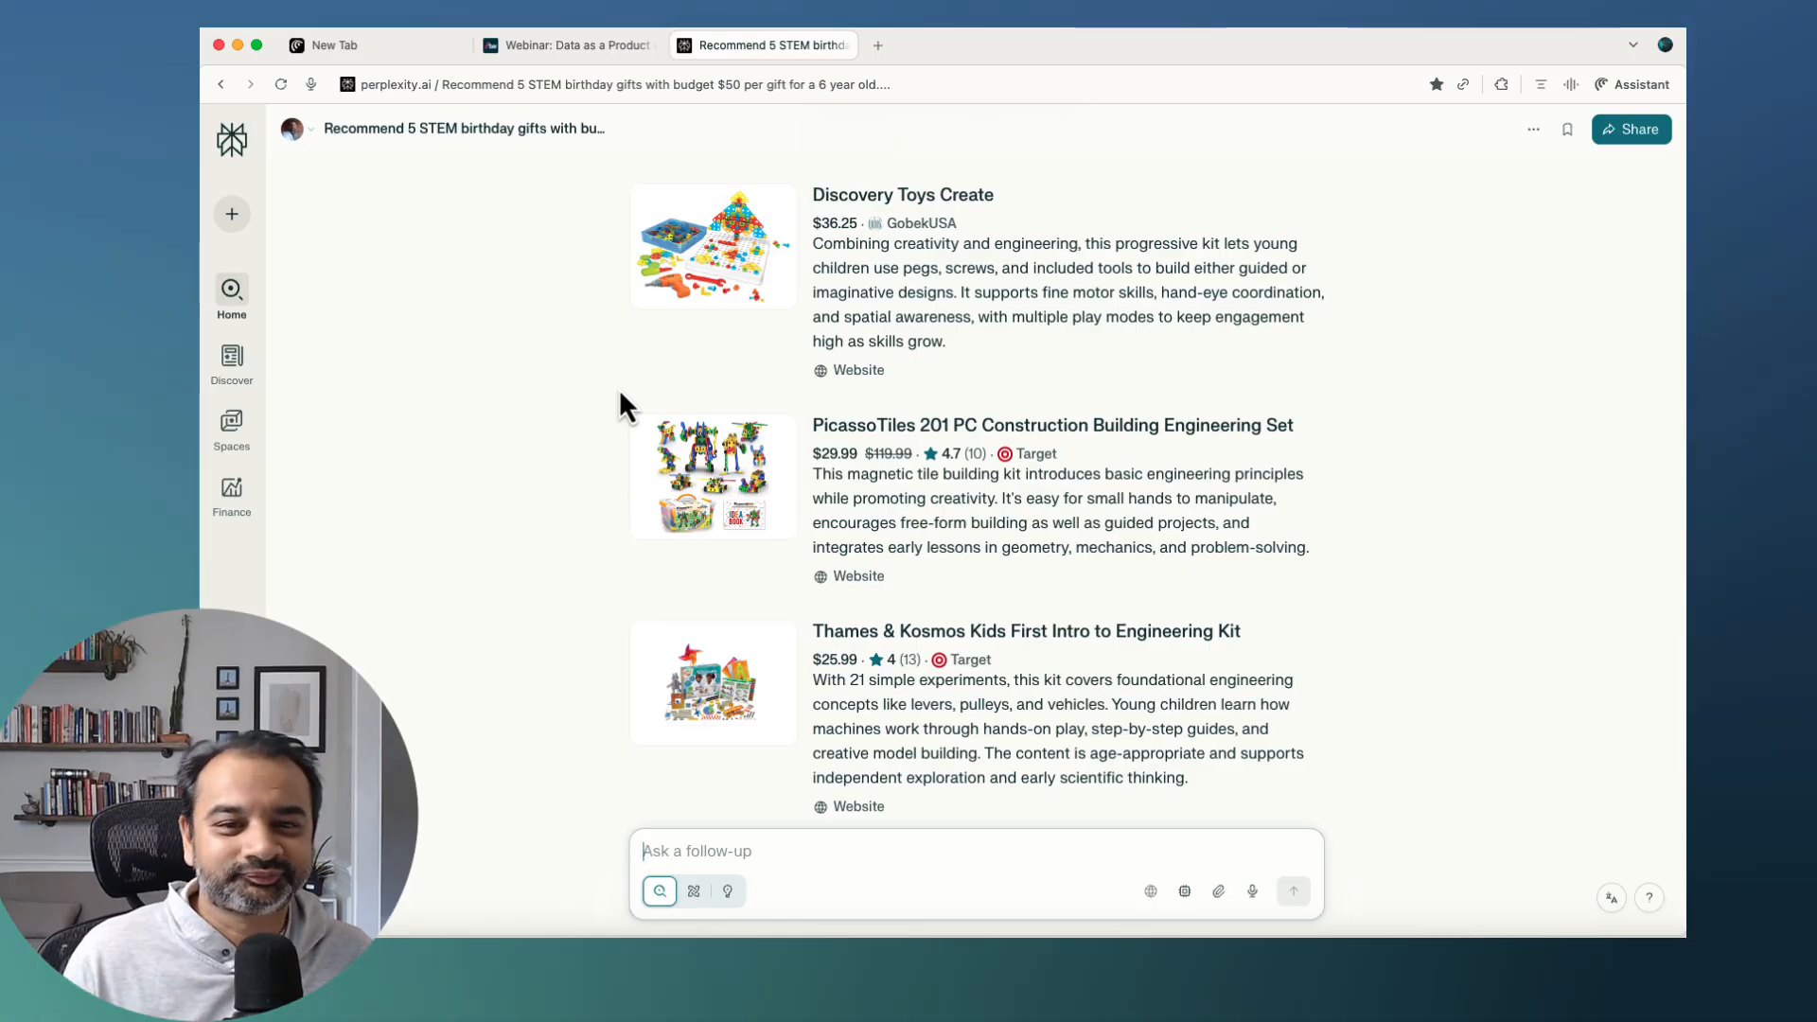
Run the /shopping-help shortcut for "propane torch" in a new tab and highlight the beginning of its prompt
click(878, 46)
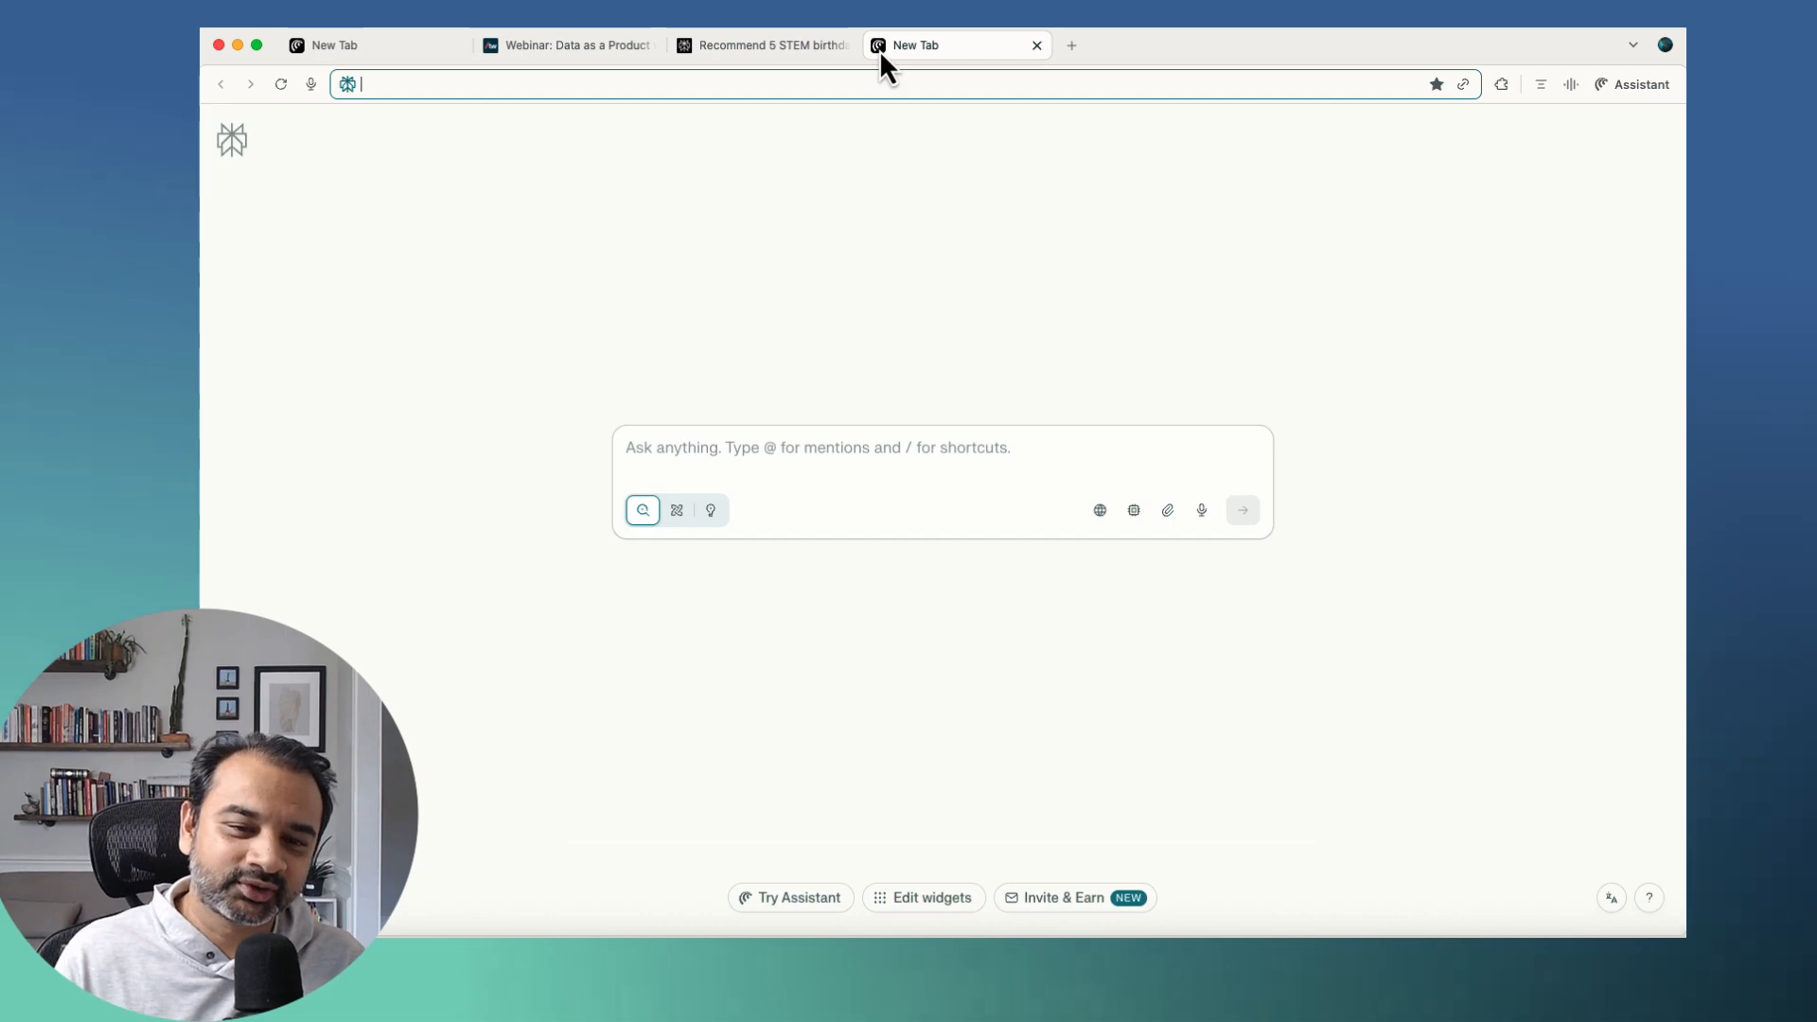
click(644, 445)
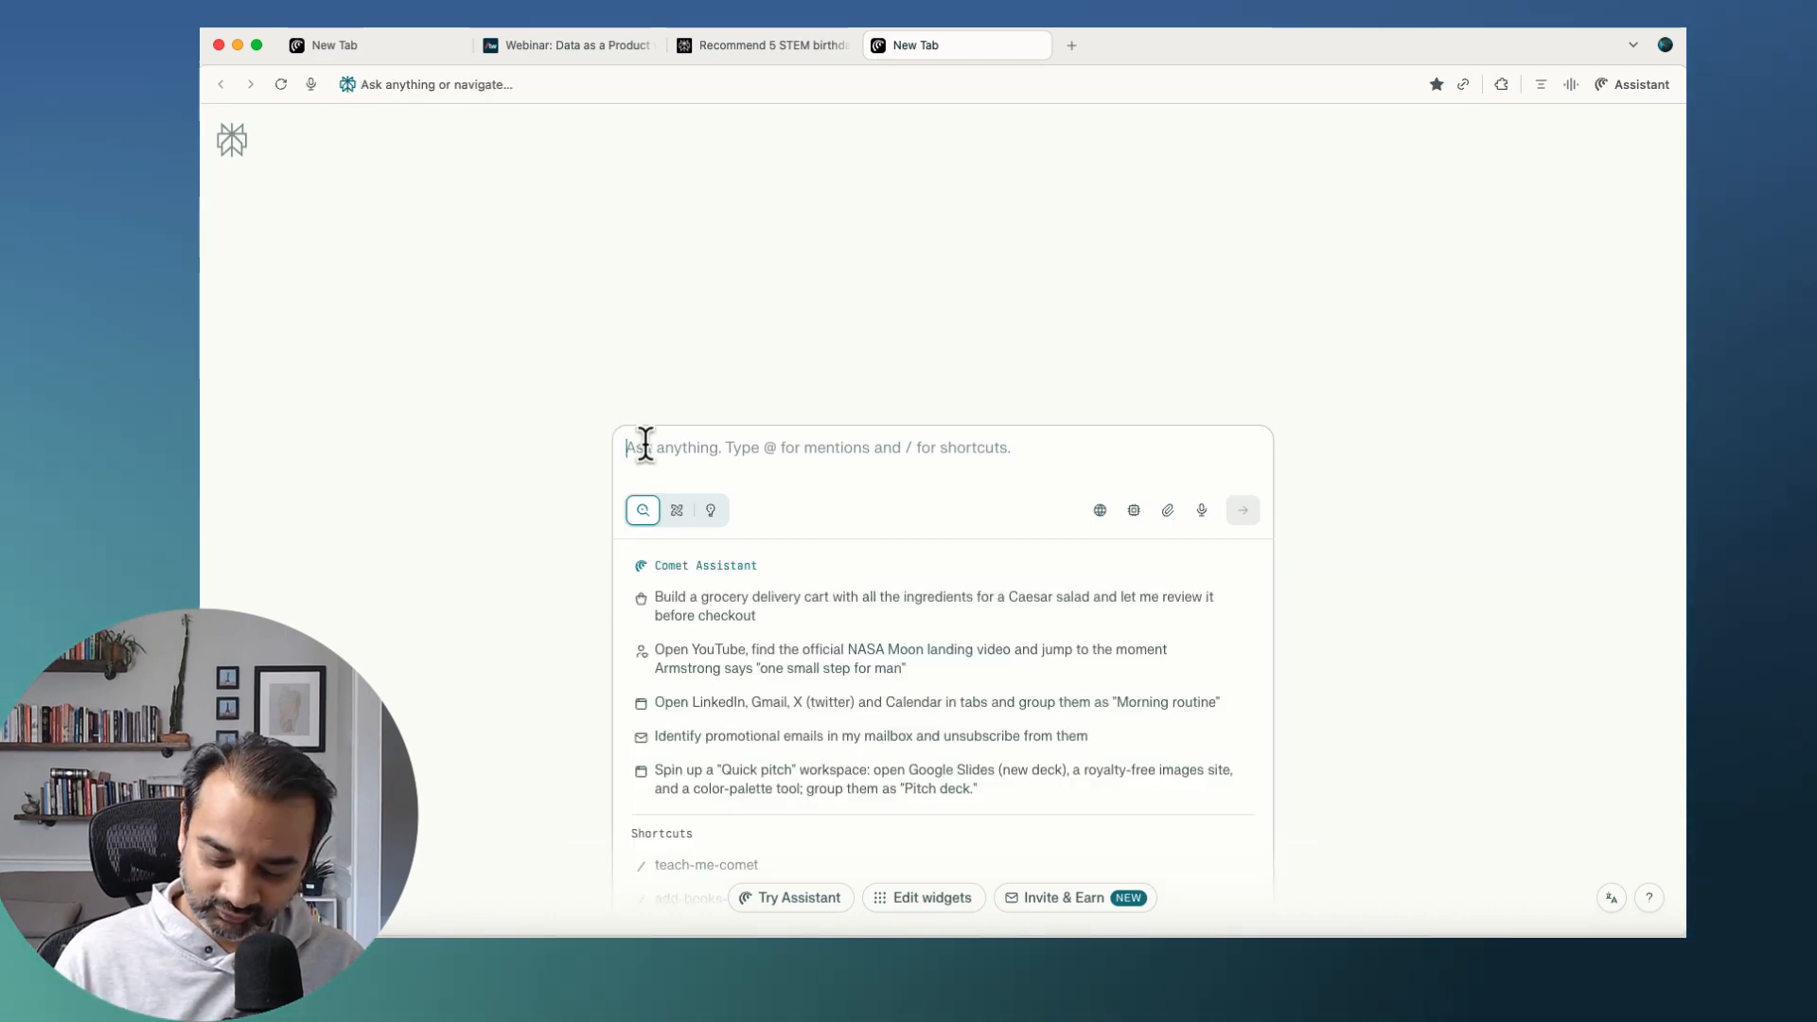
text(/sh)
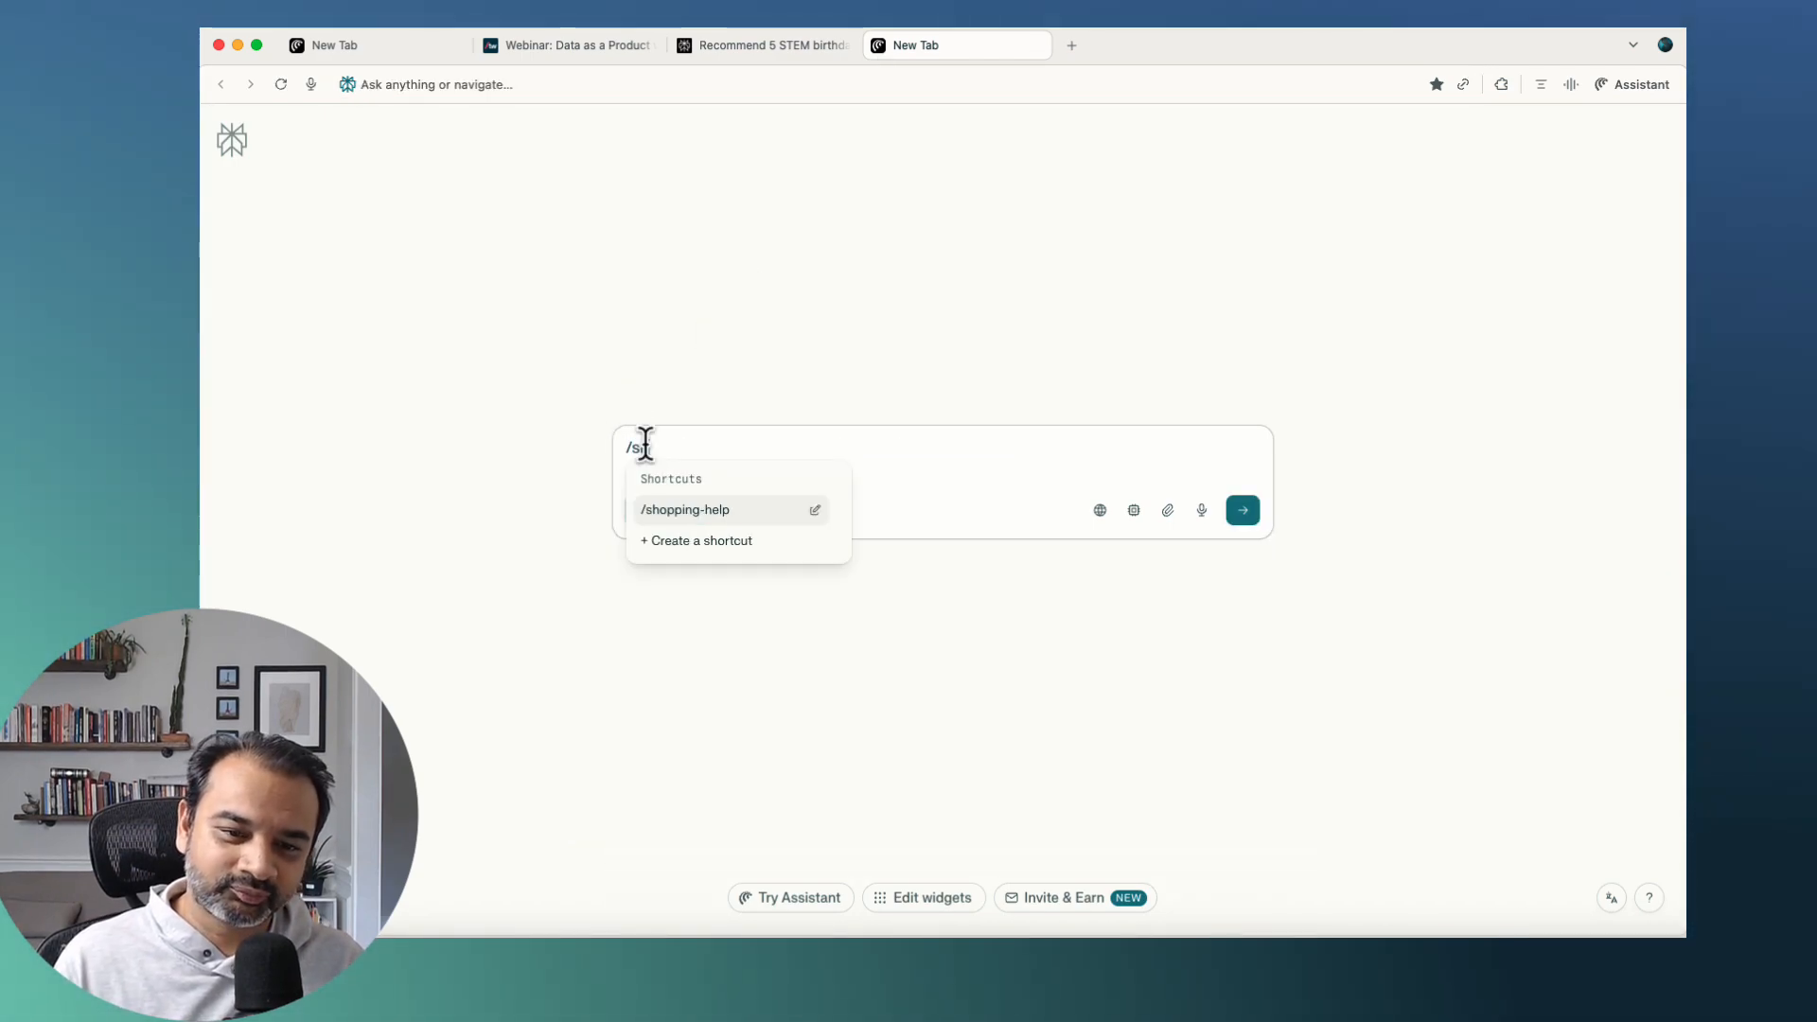
click(724, 516)
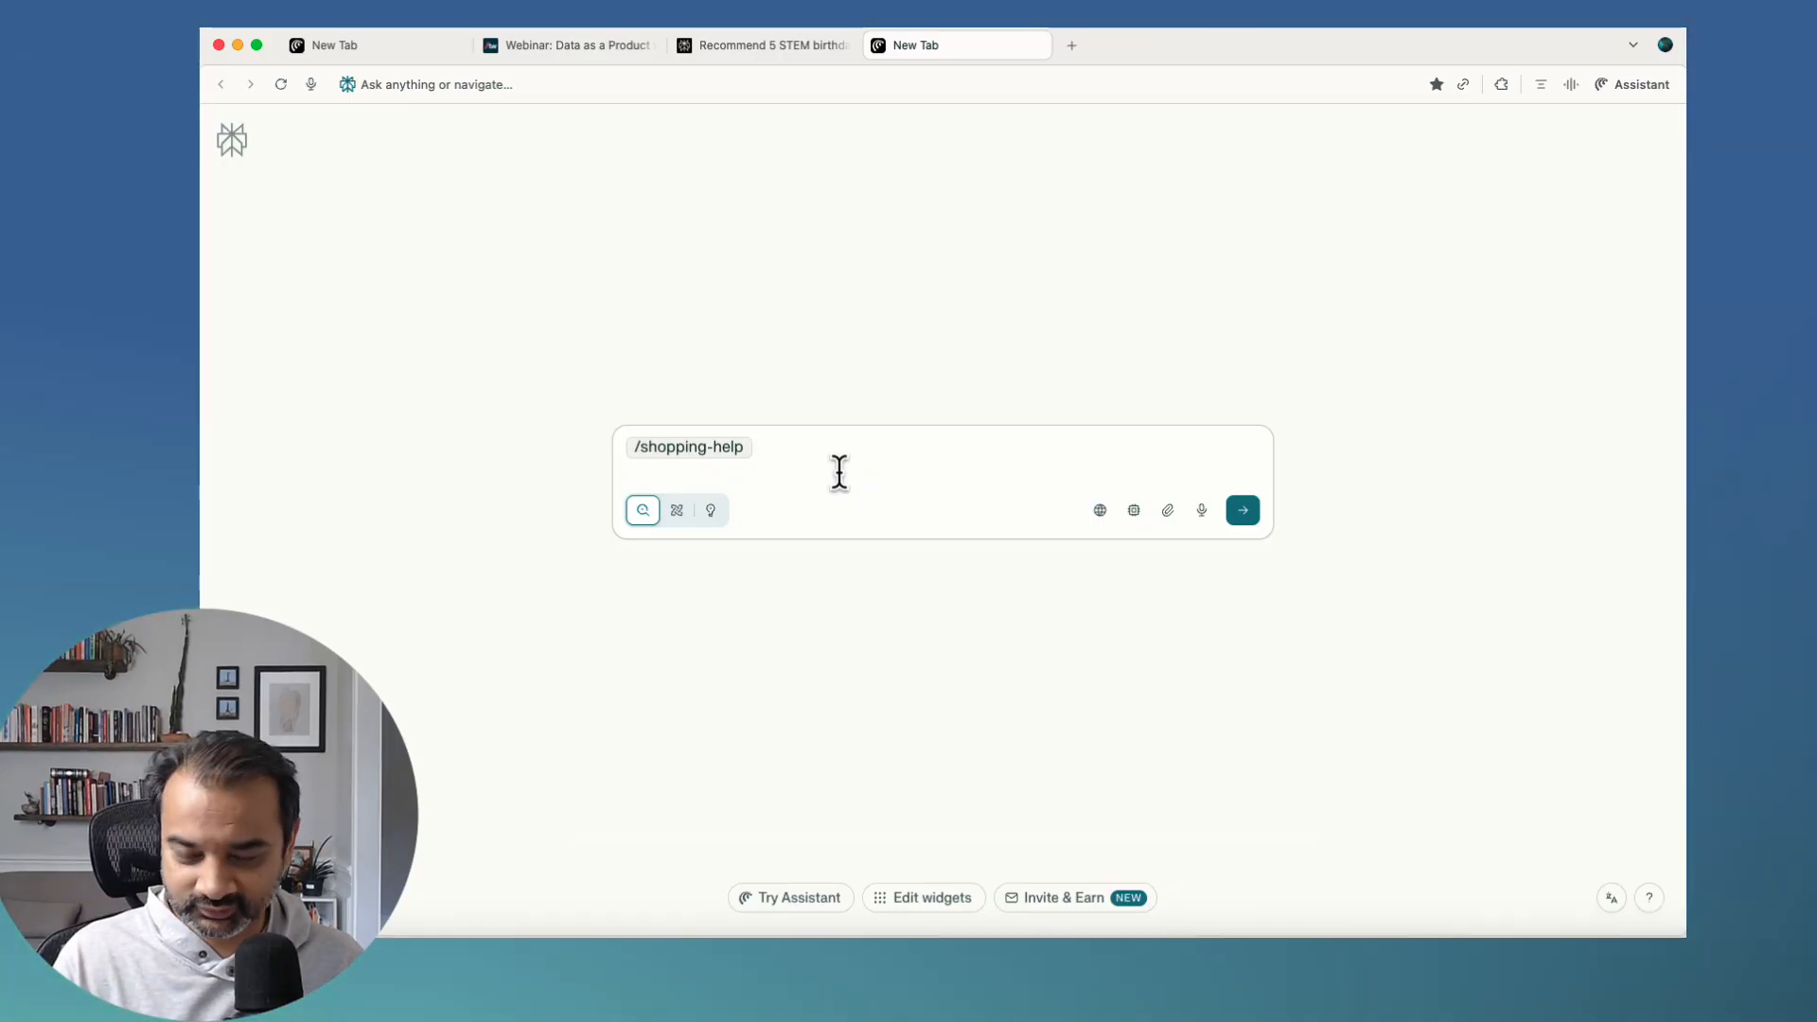
text(propamne)
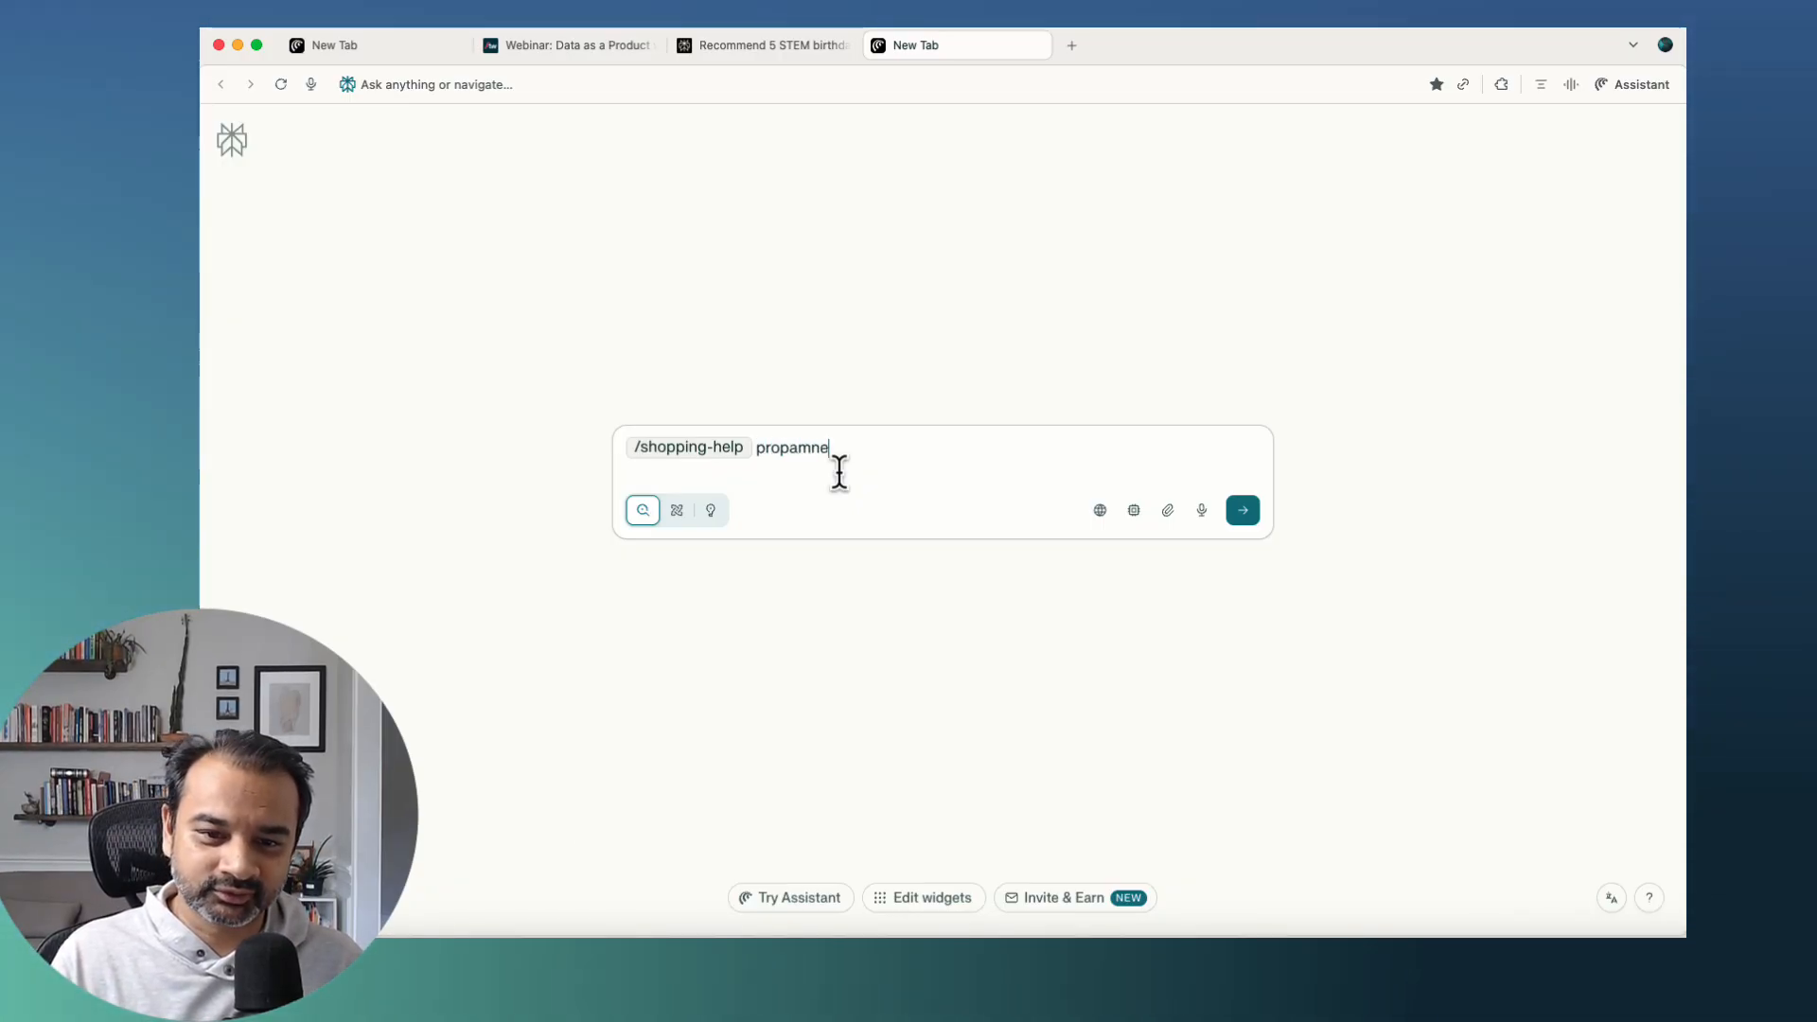
key(BackSpace)
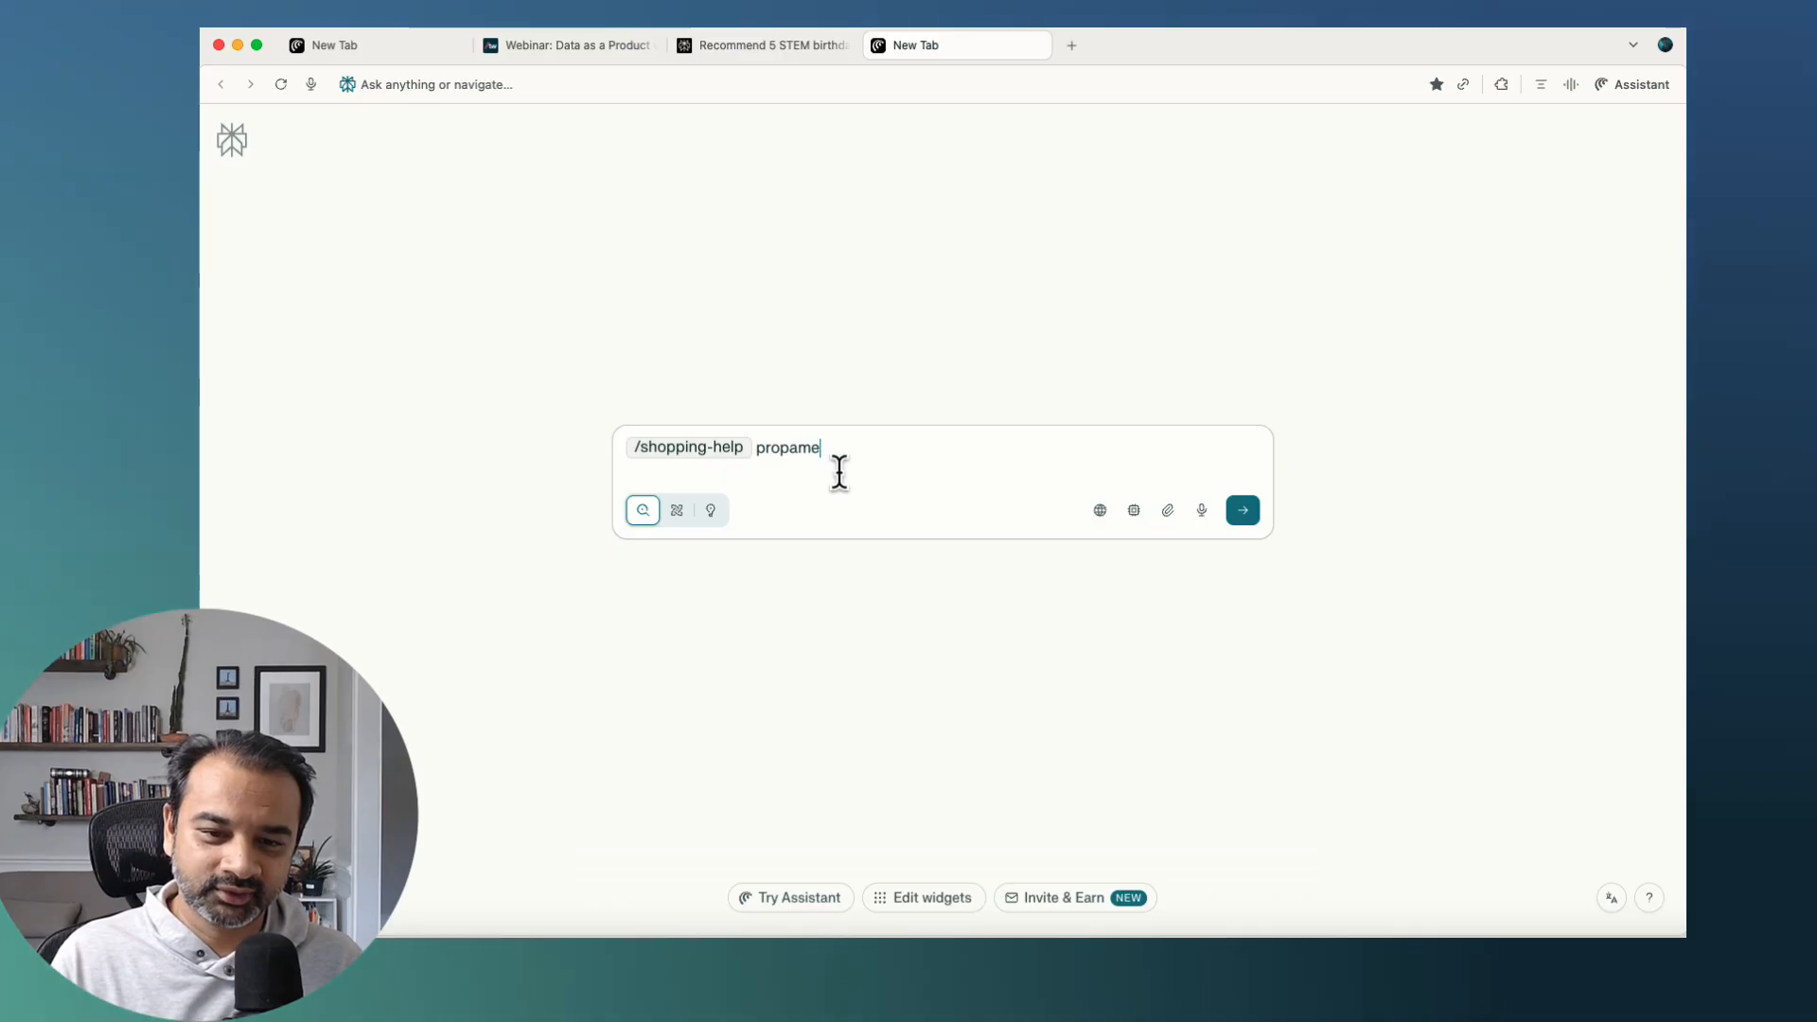
text(ne )
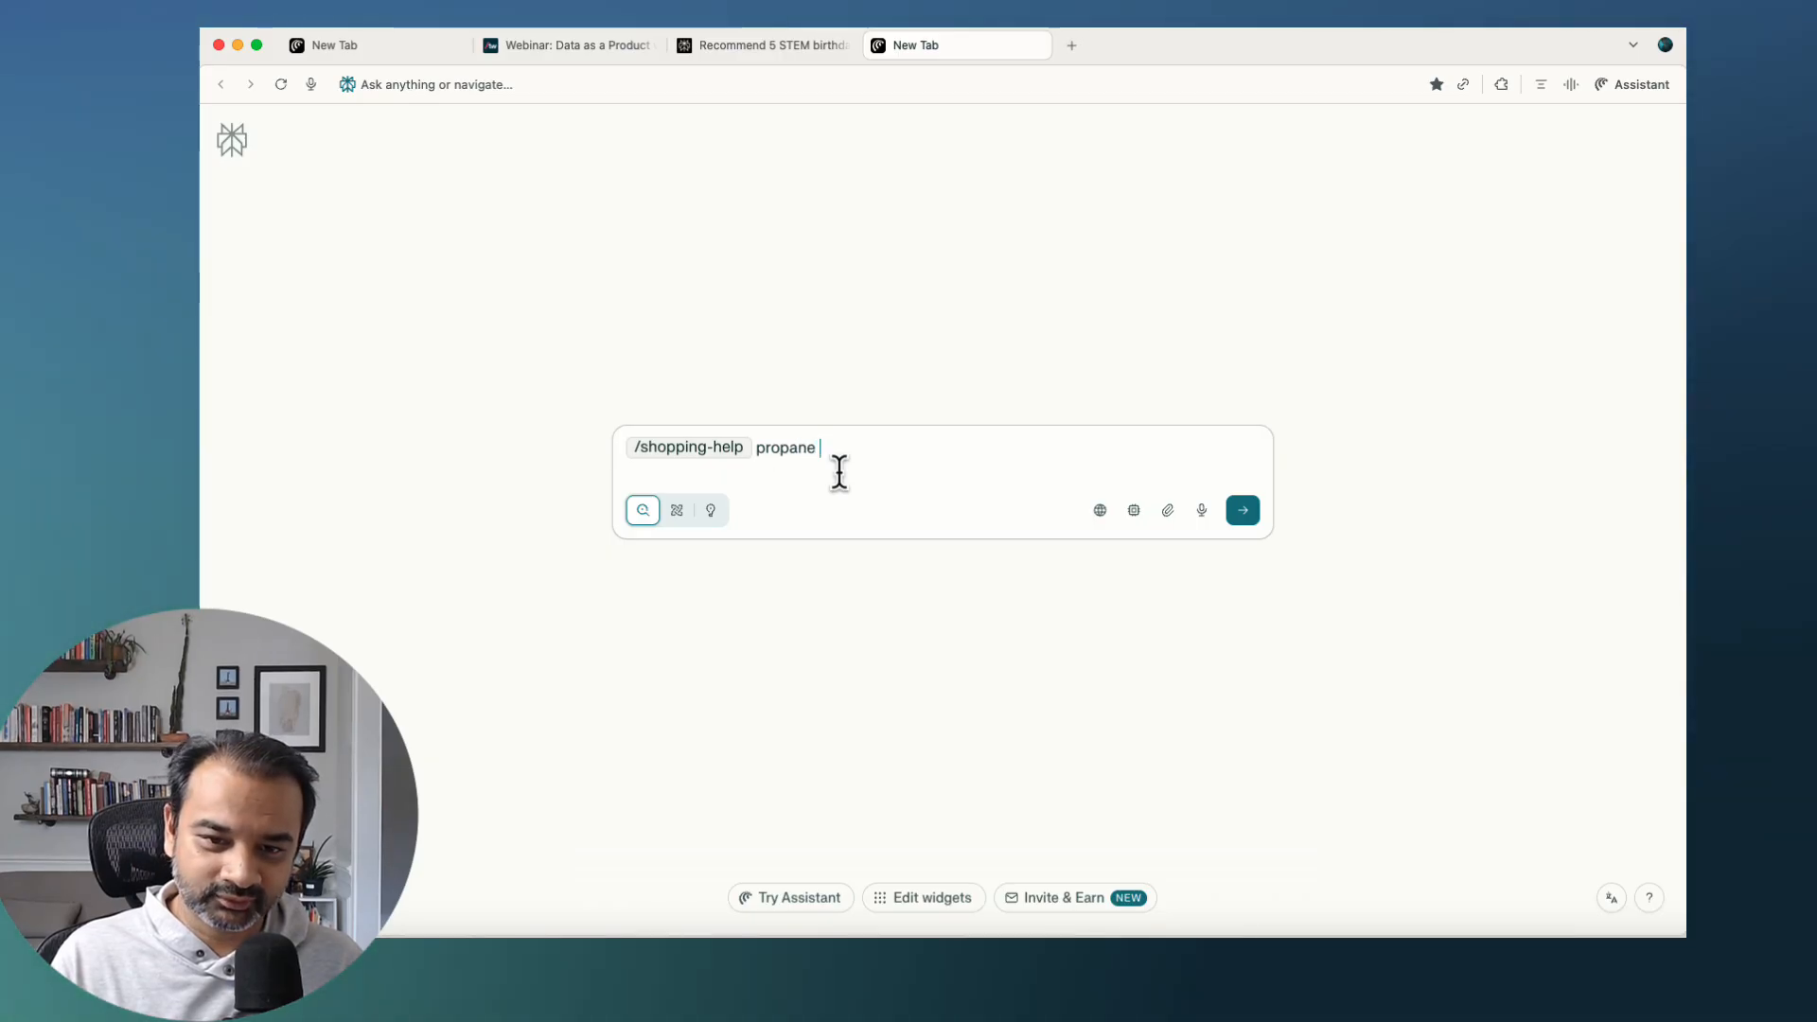
text(torch)
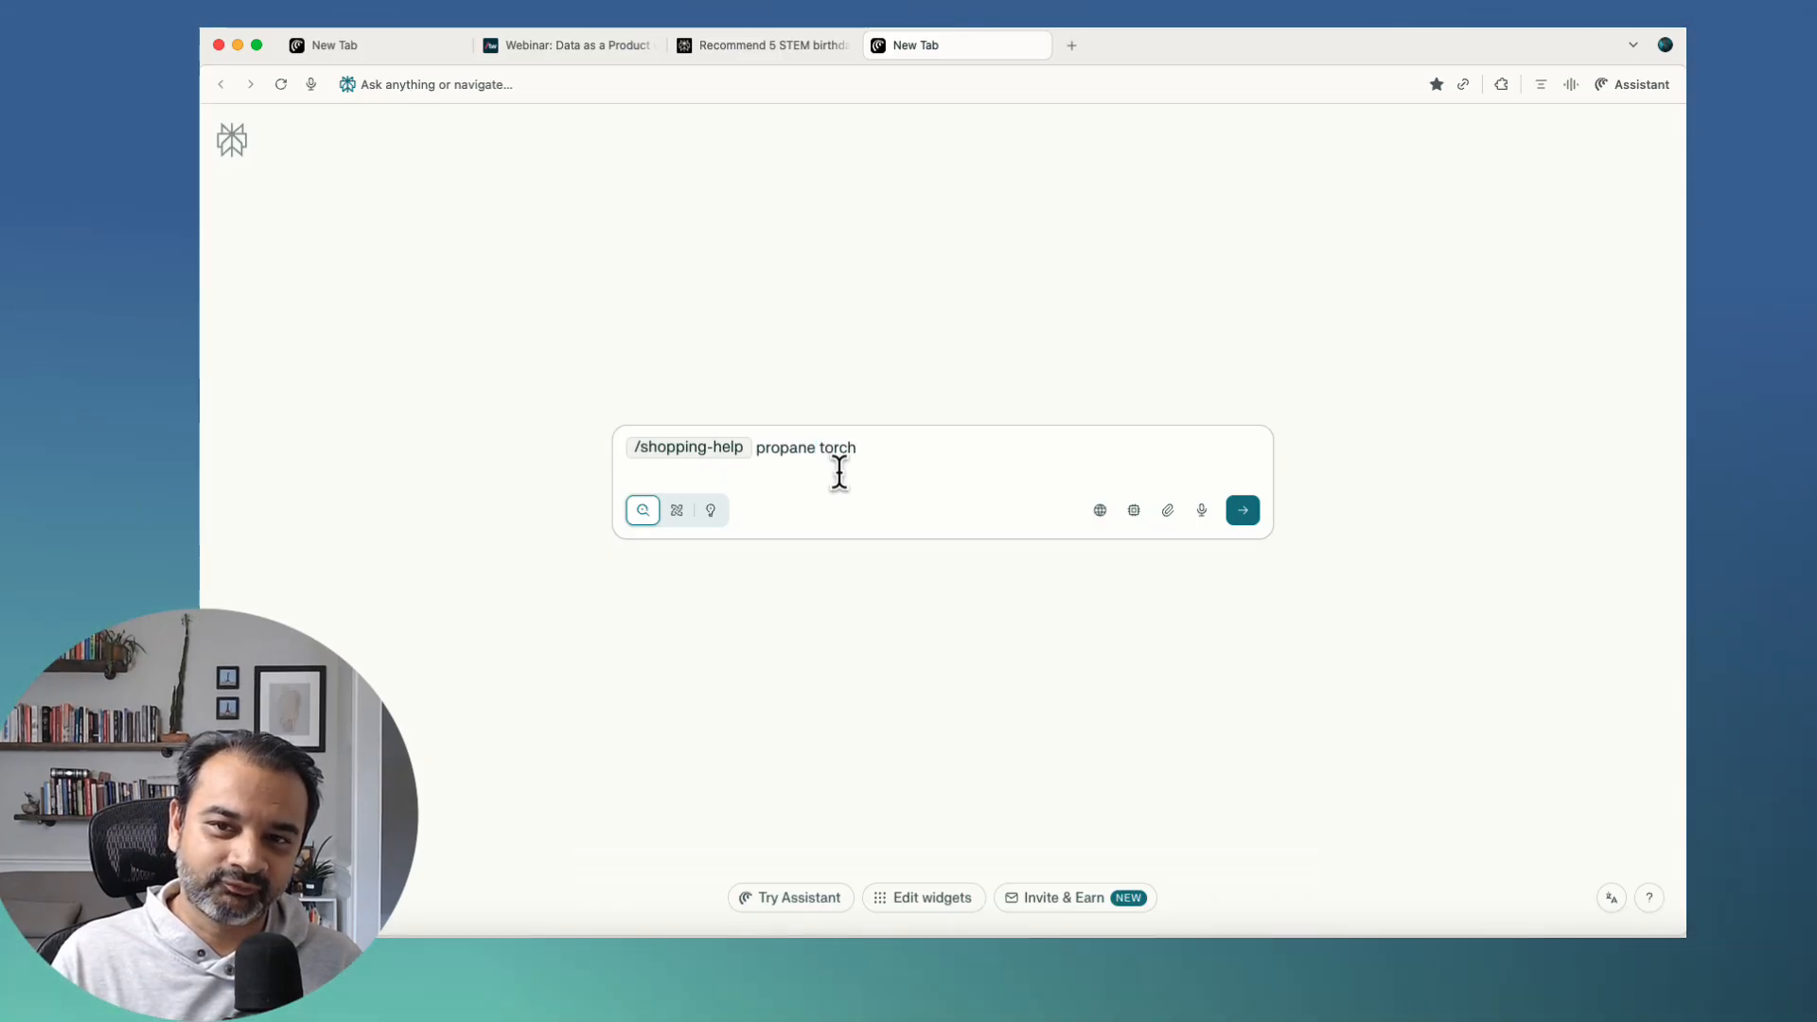
key(Return)
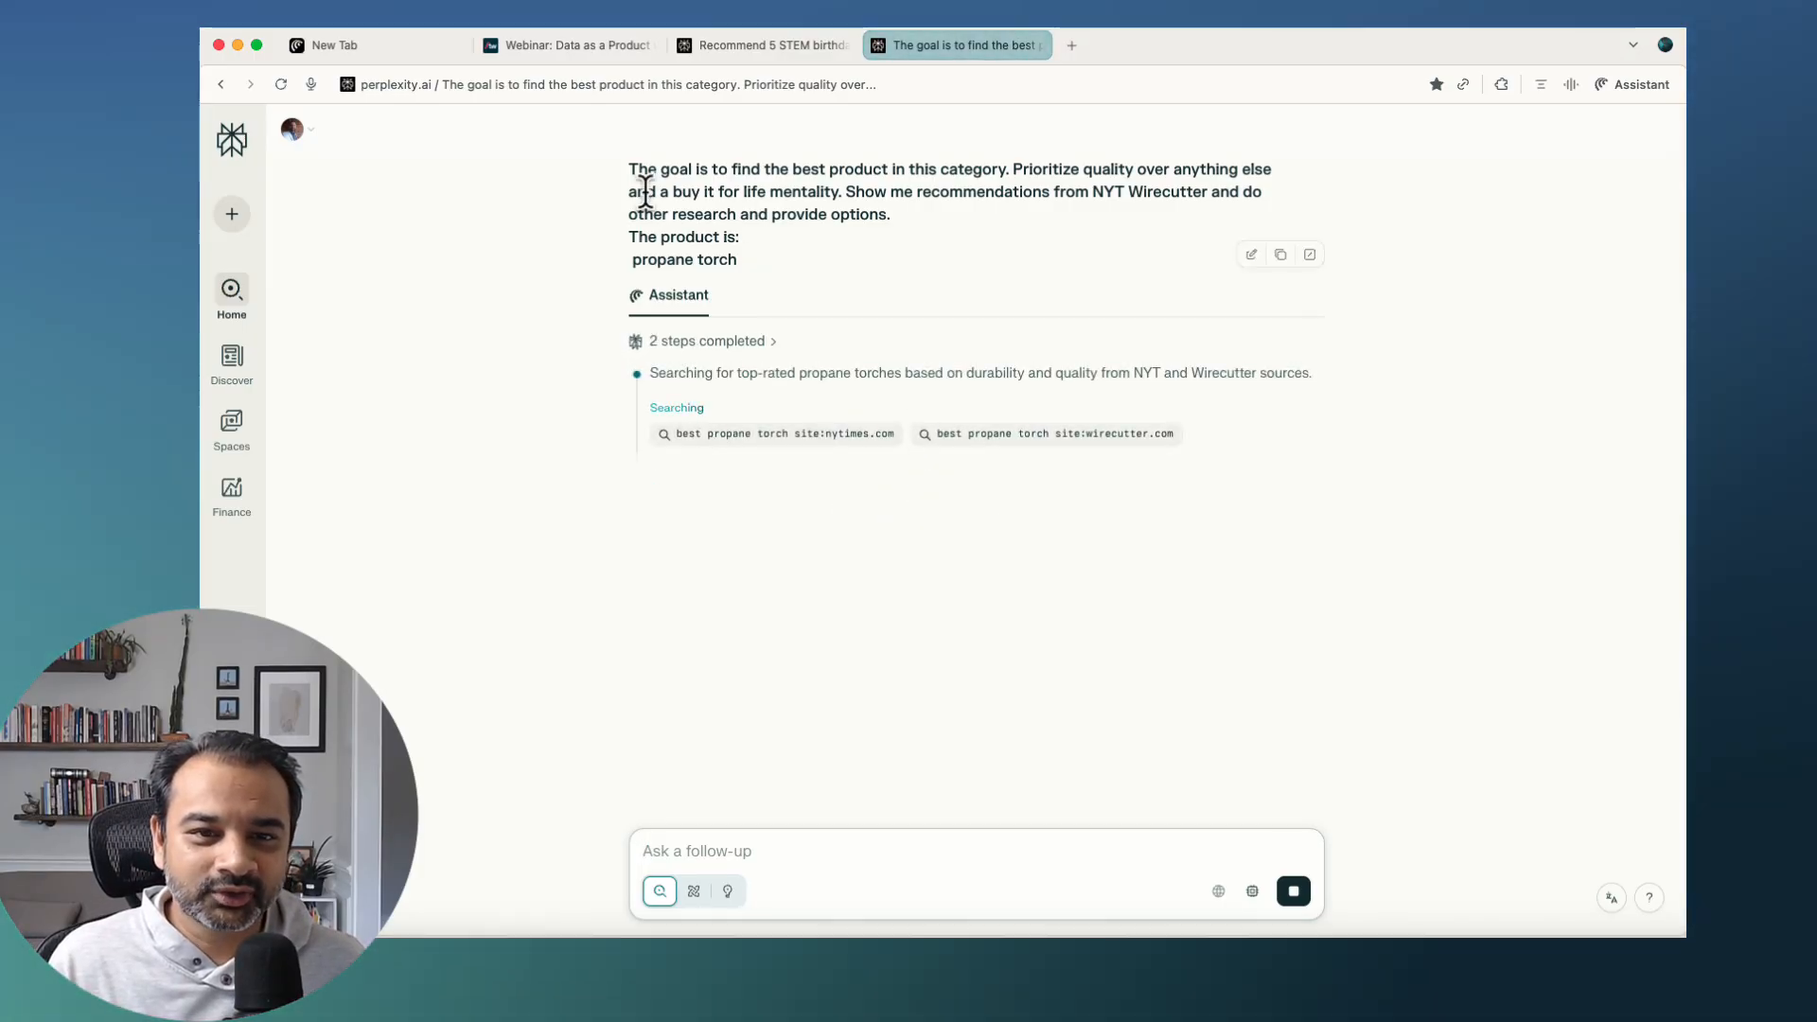
drag(636, 171, 913, 174)
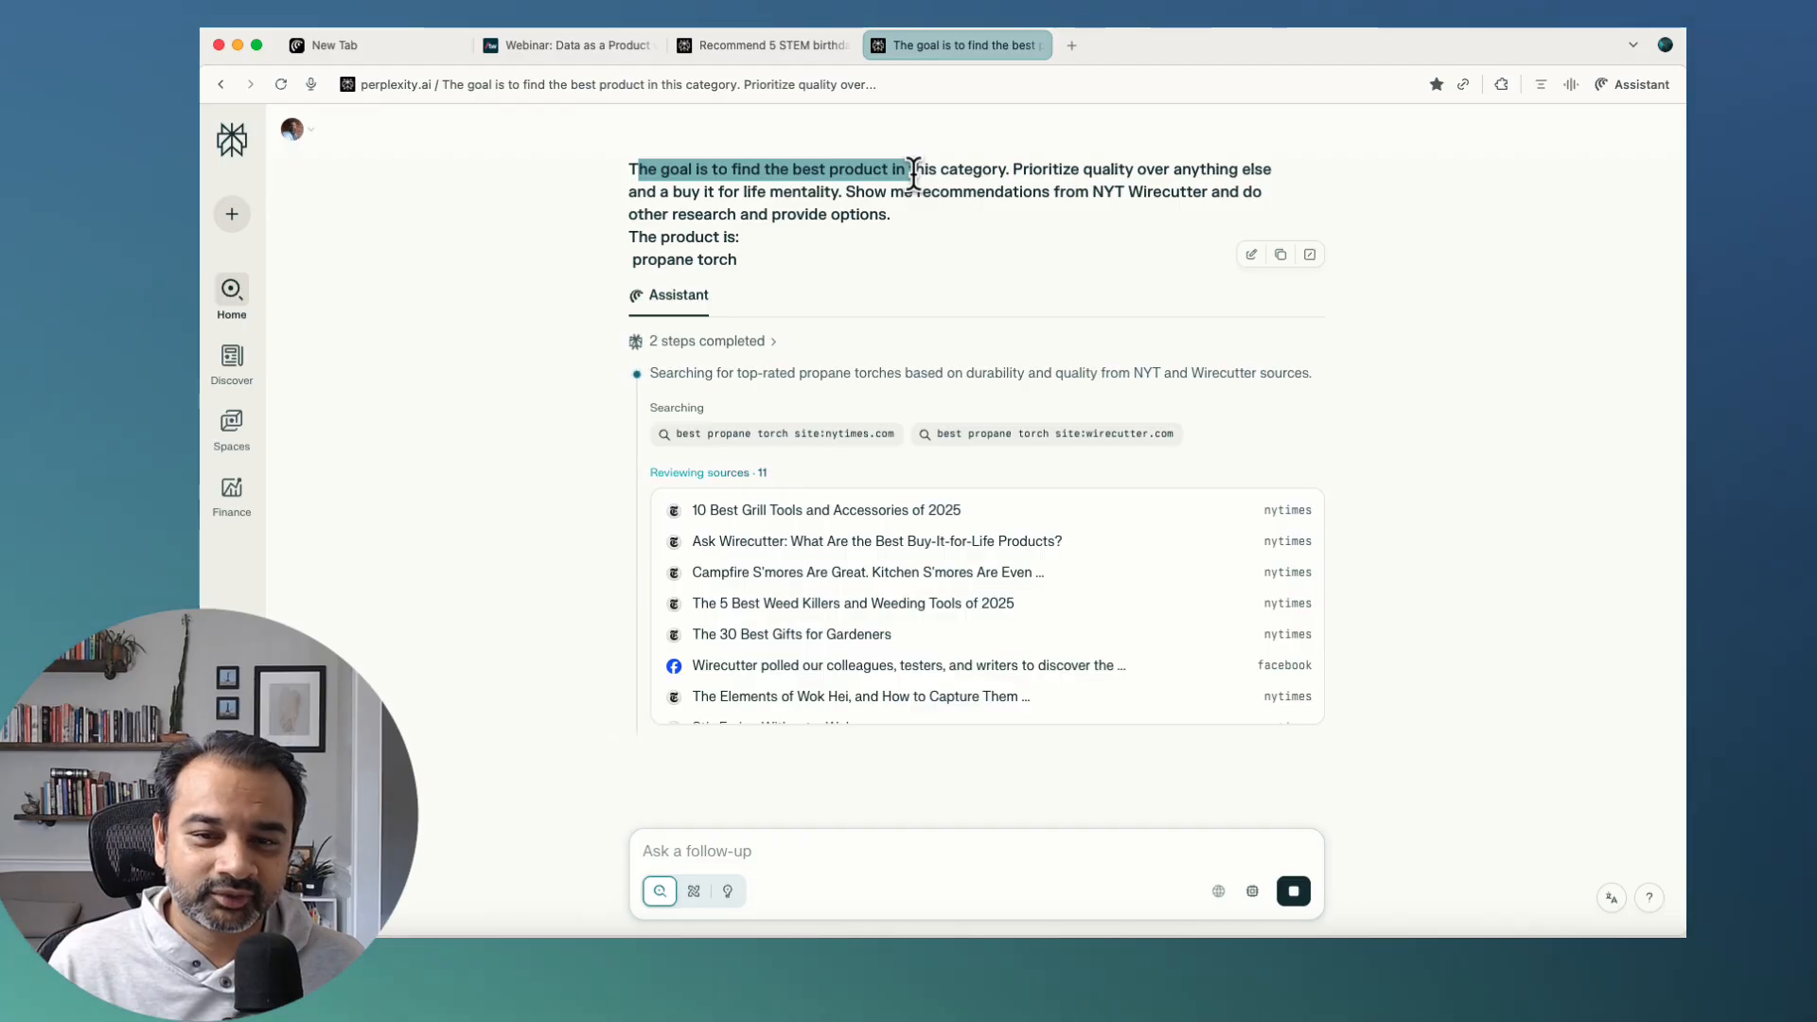
Examine the shopping prompt's wording, highlighting the passages on the best product in the category, NYT Wirecutter recommendations and buy it for life mentality
click(842, 171)
drag(648, 171, 1113, 174)
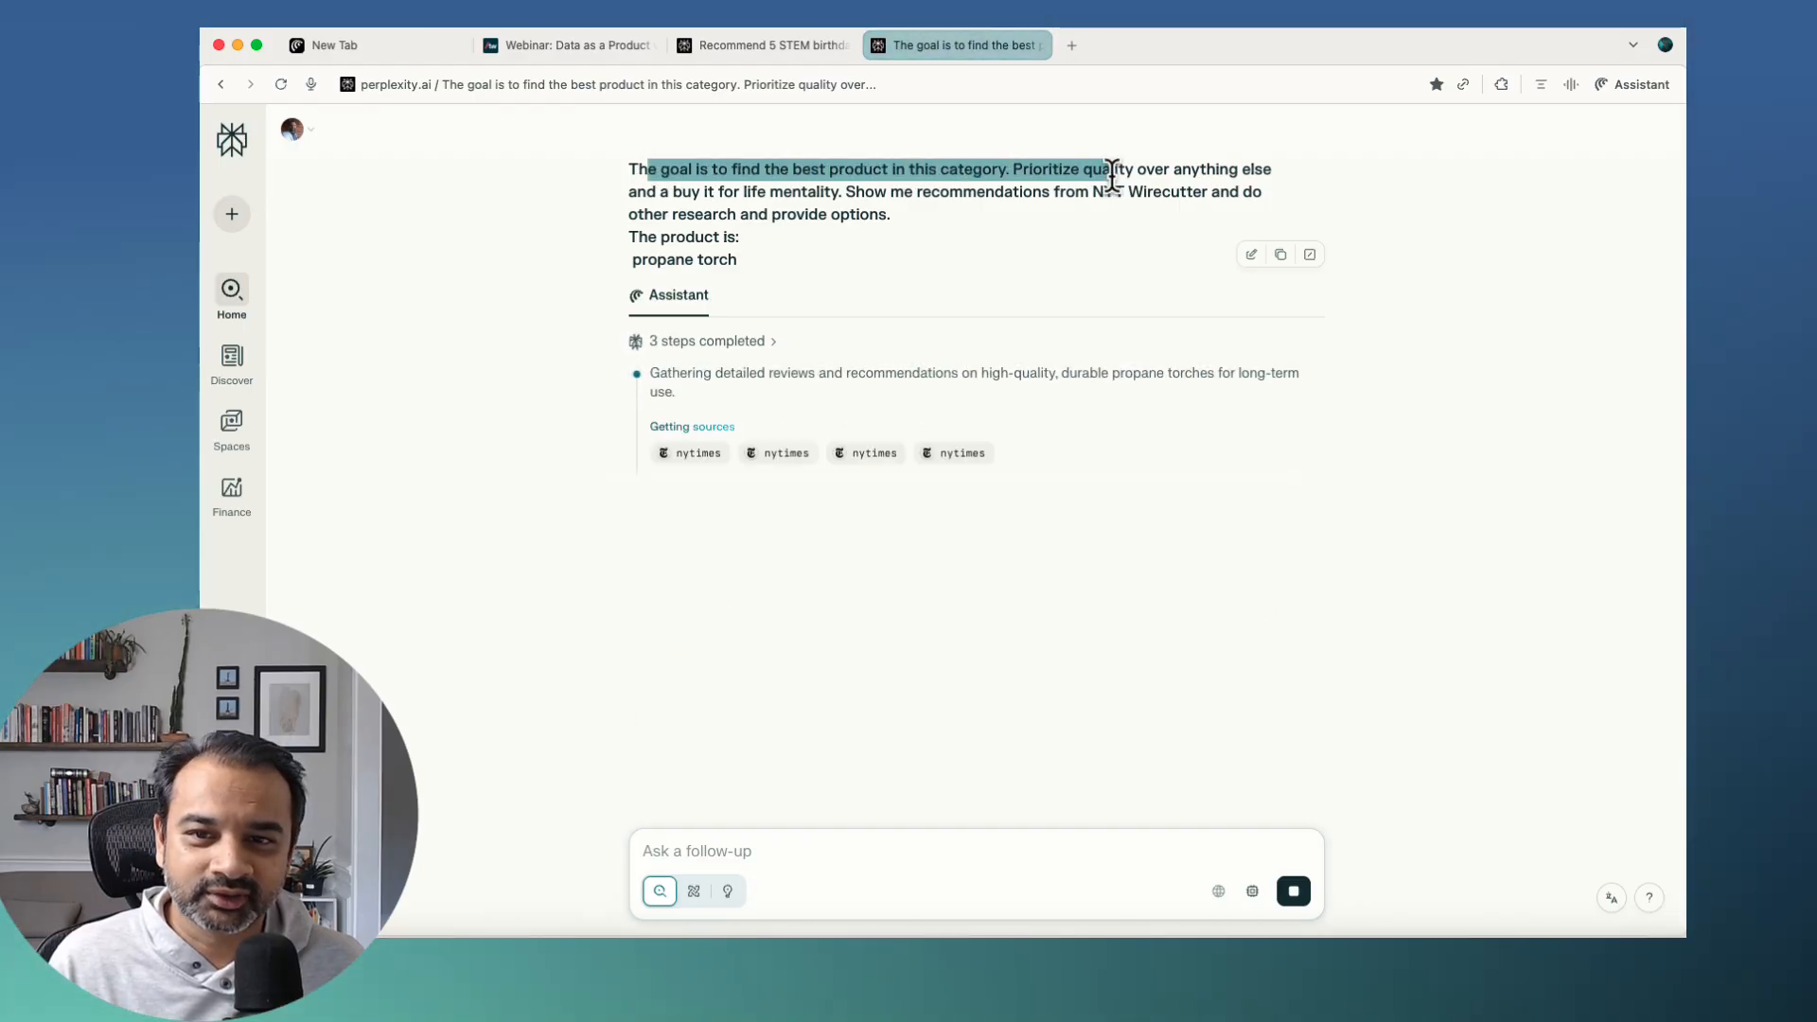
click(1015, 173)
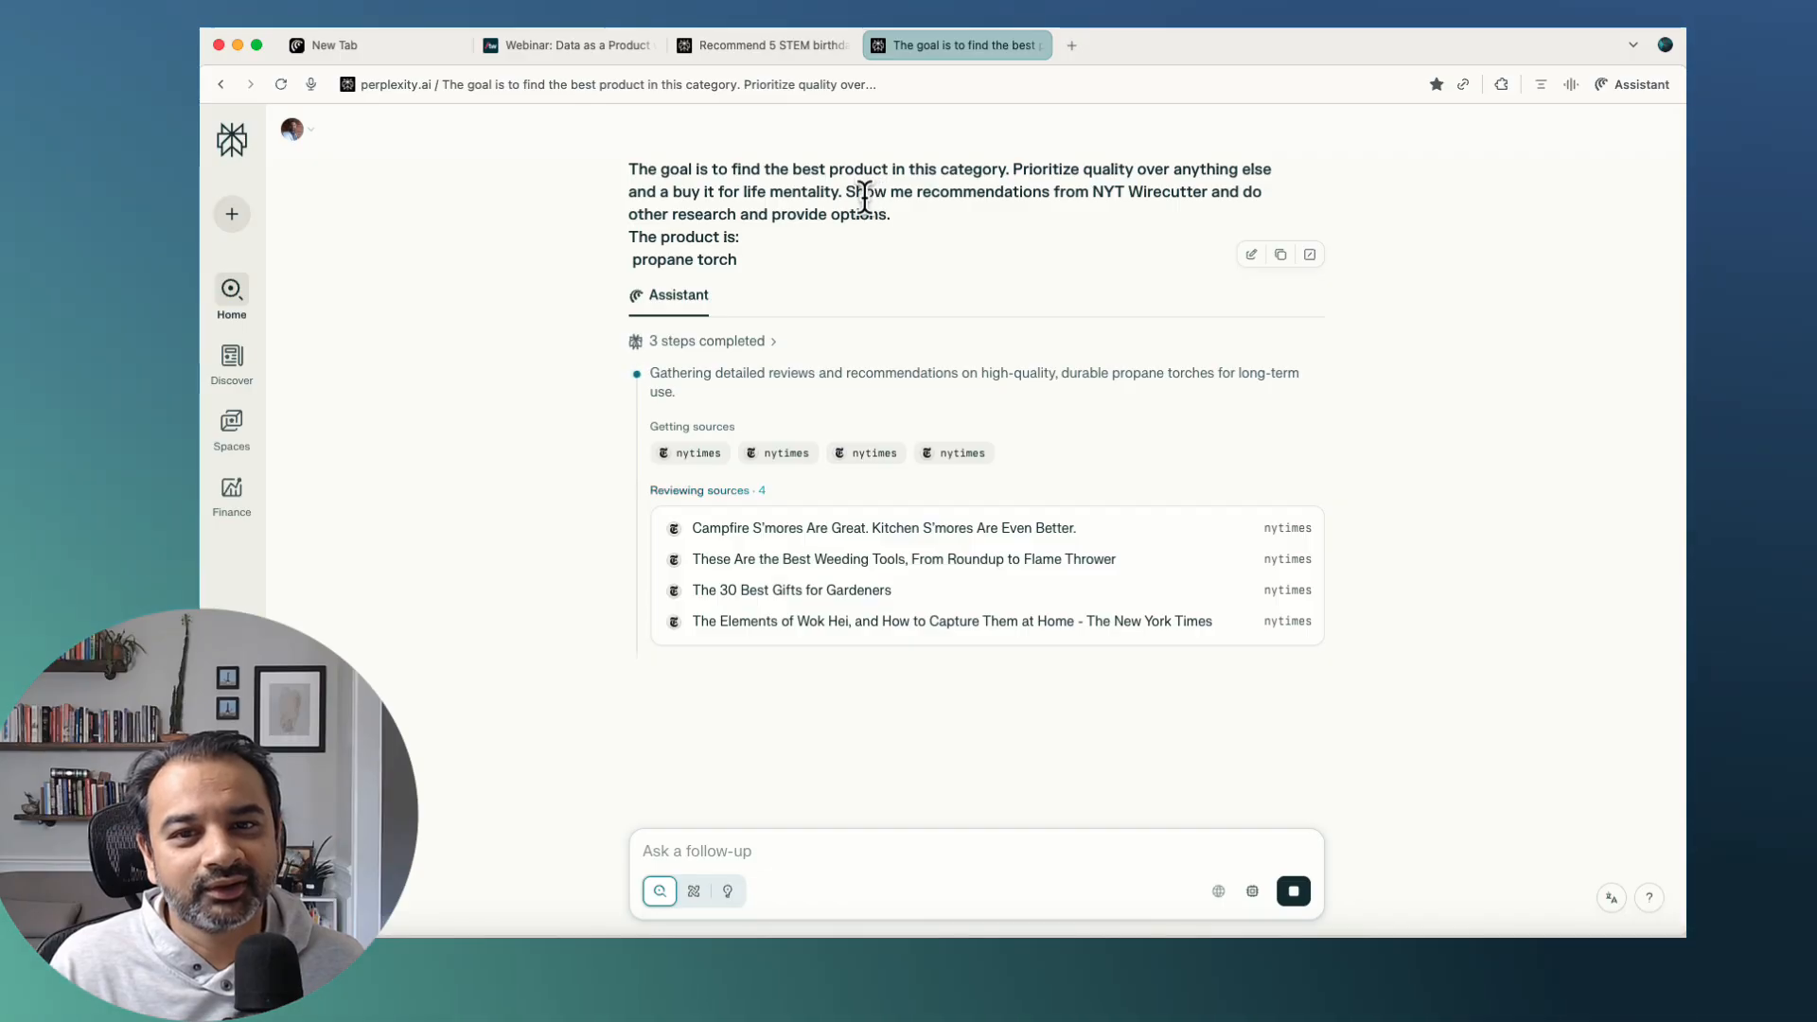
drag(845, 192, 1246, 218)
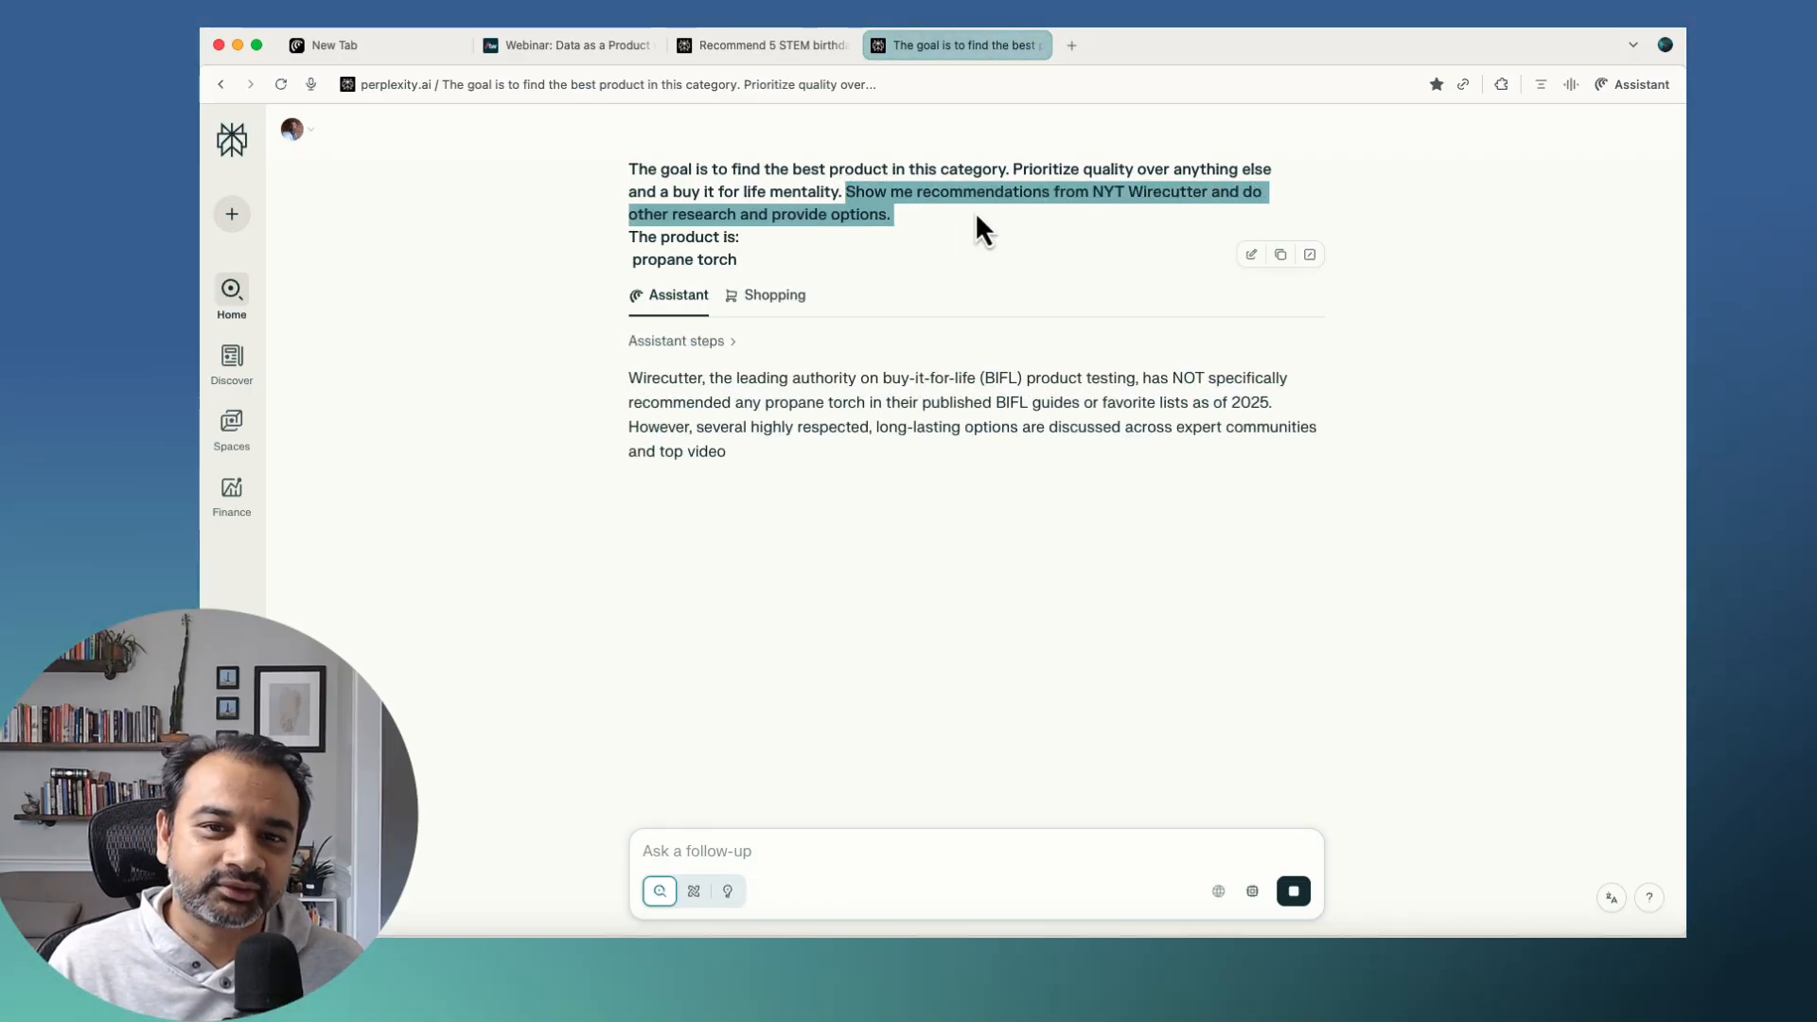
drag(975, 212, 845, 192)
click(845, 192)
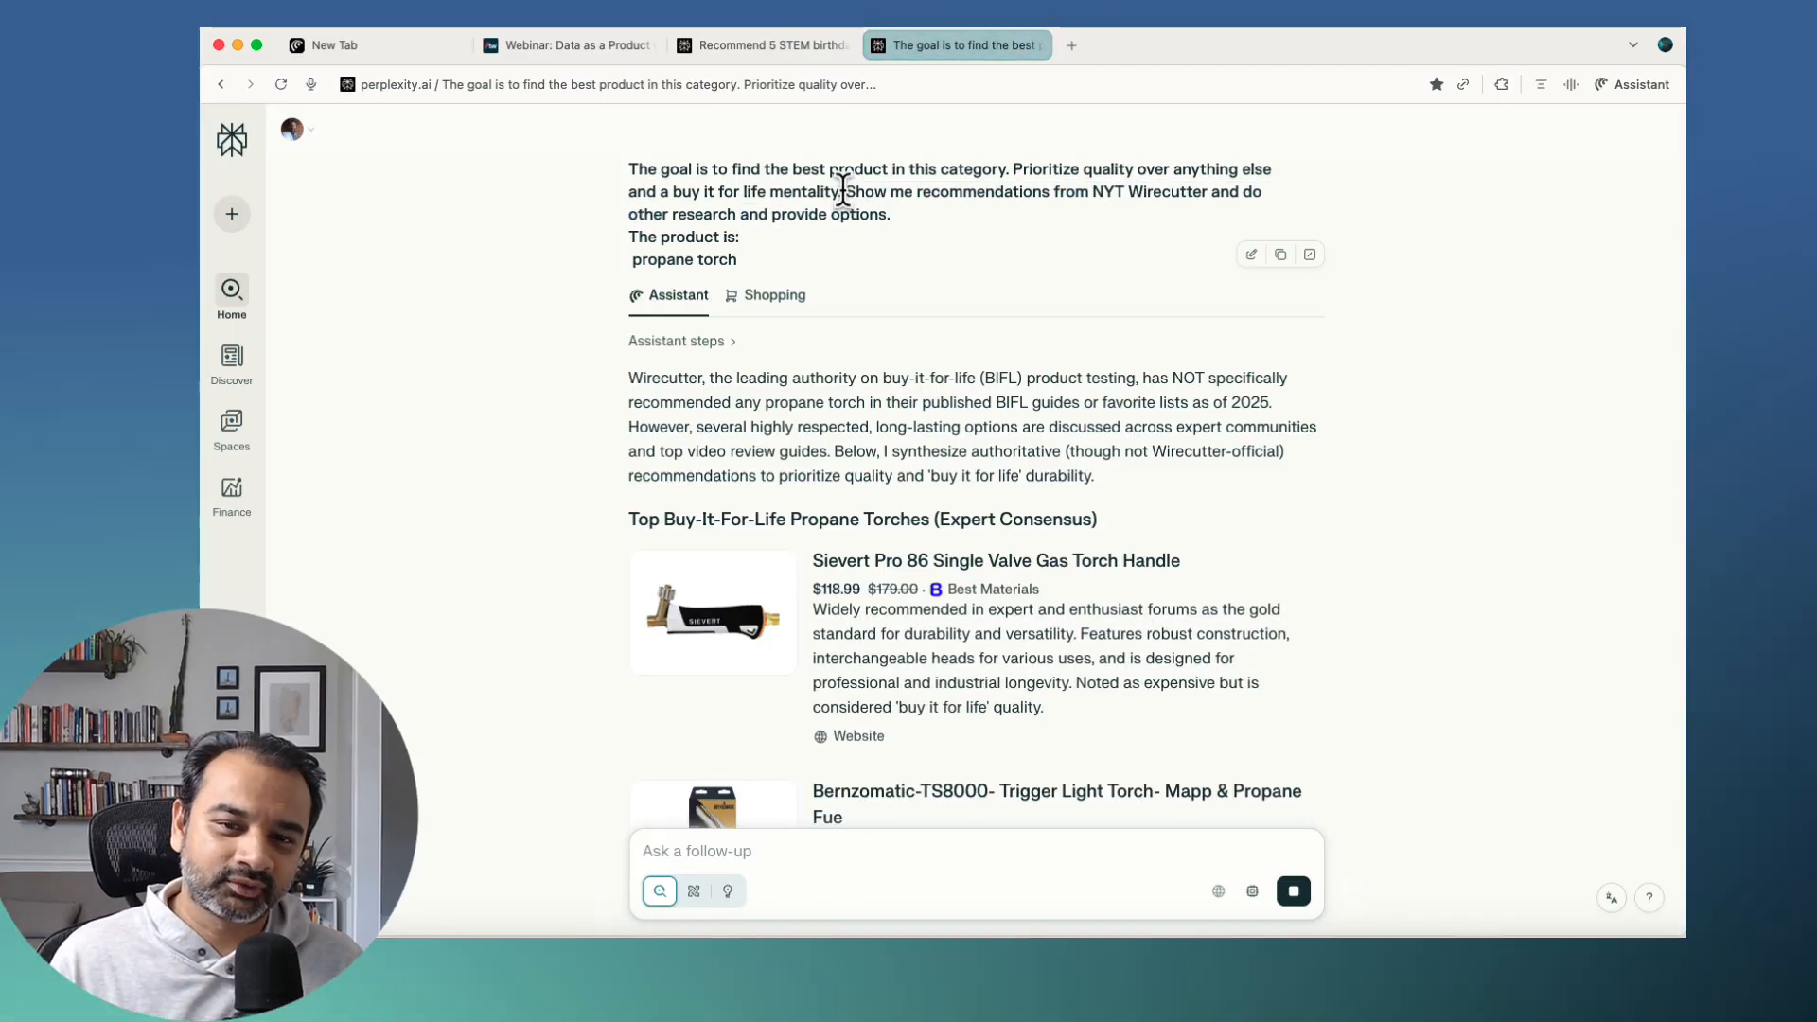
drag(846, 192, 1228, 231)
click(1152, 223)
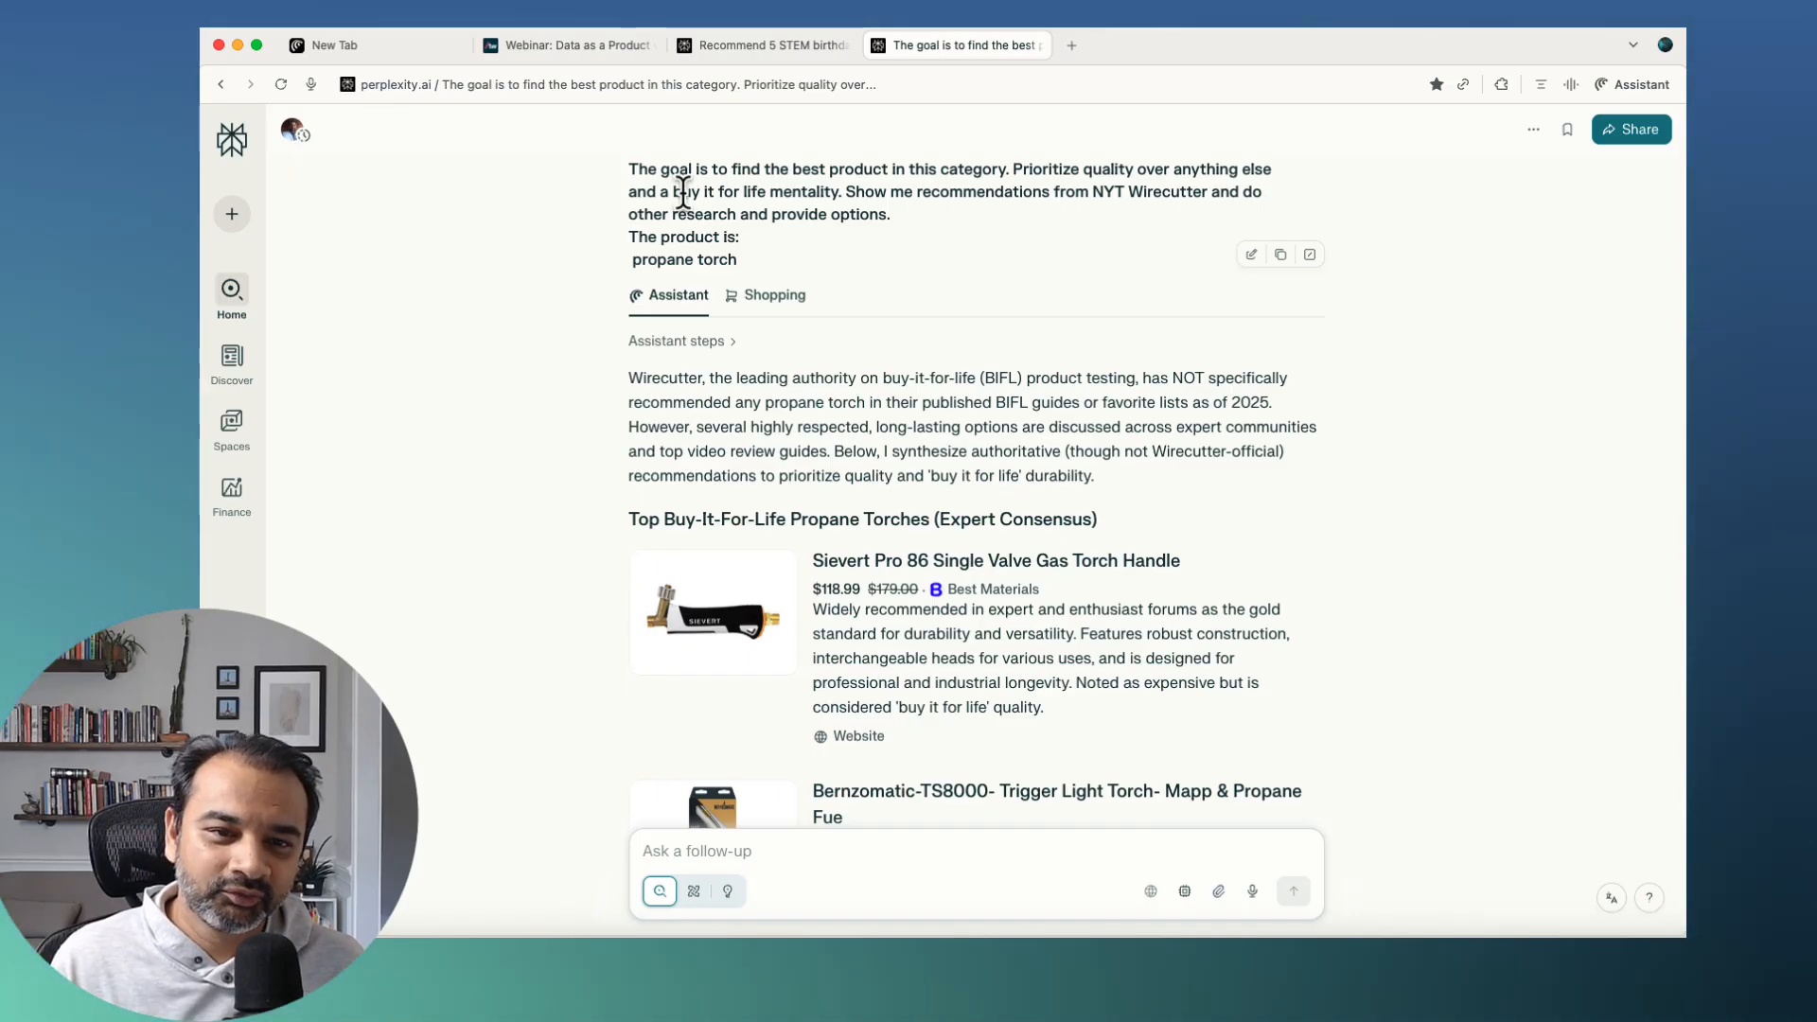
drag(673, 193, 836, 199)
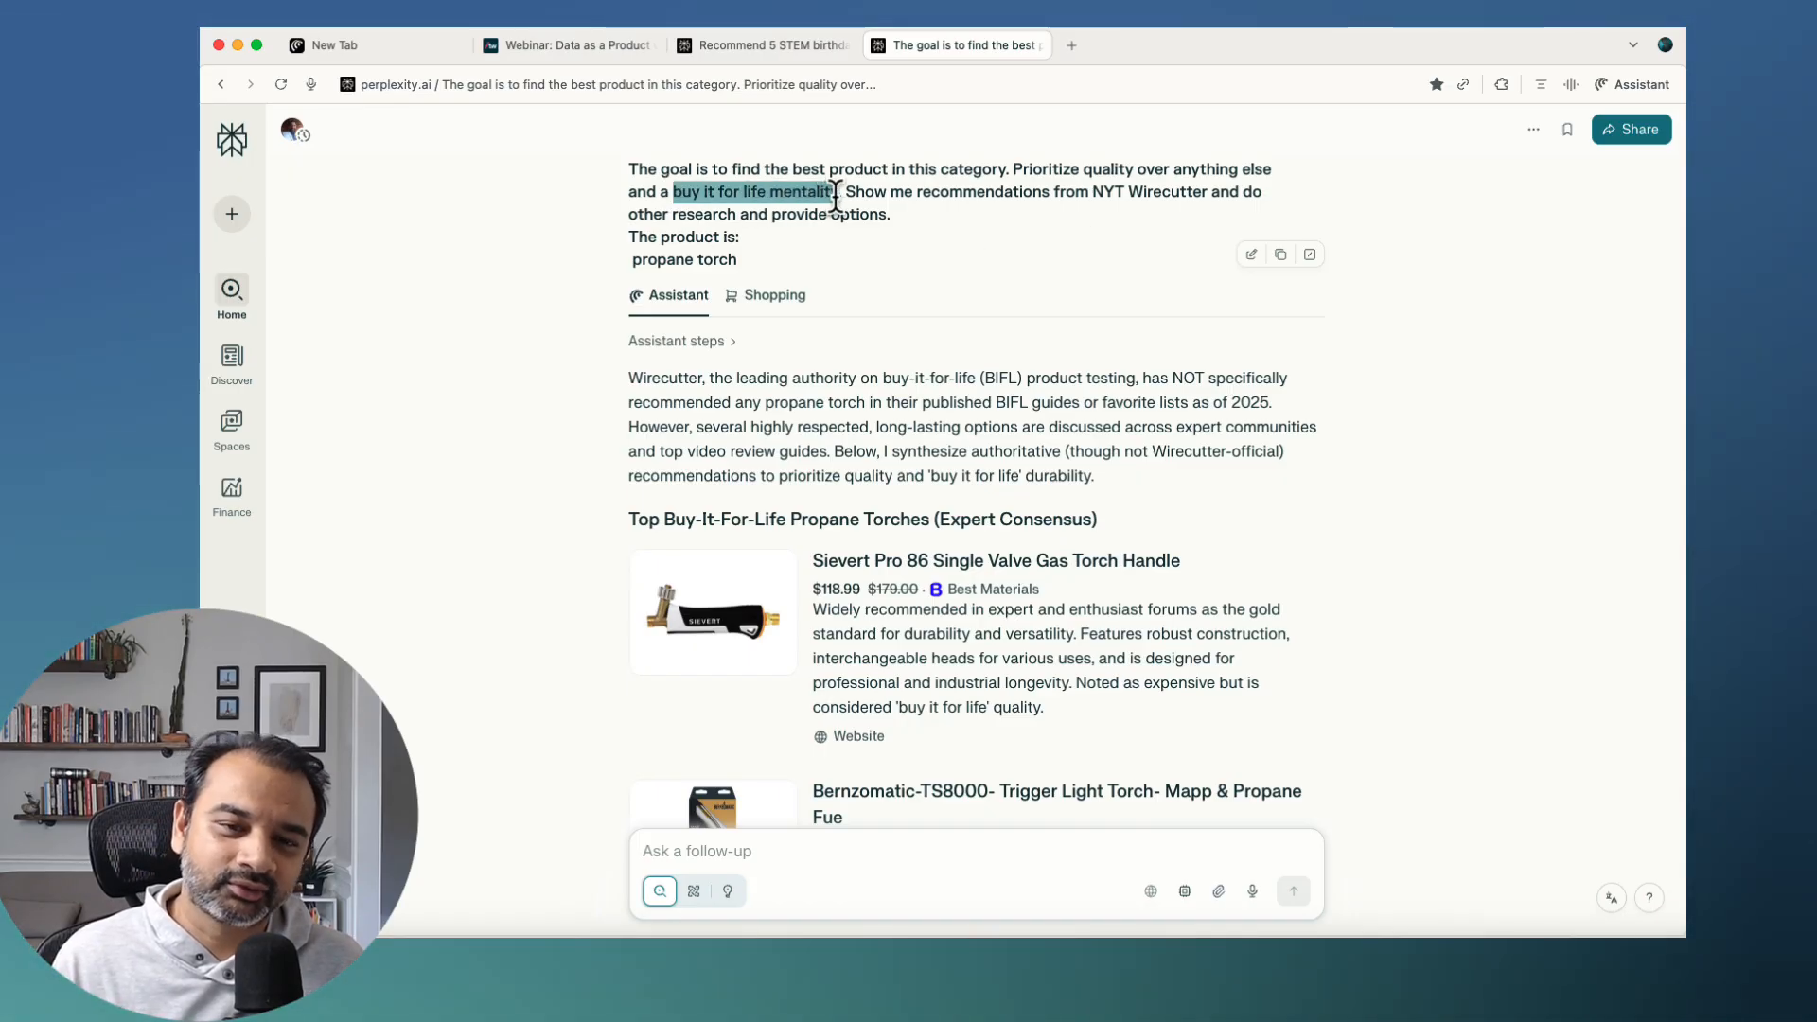